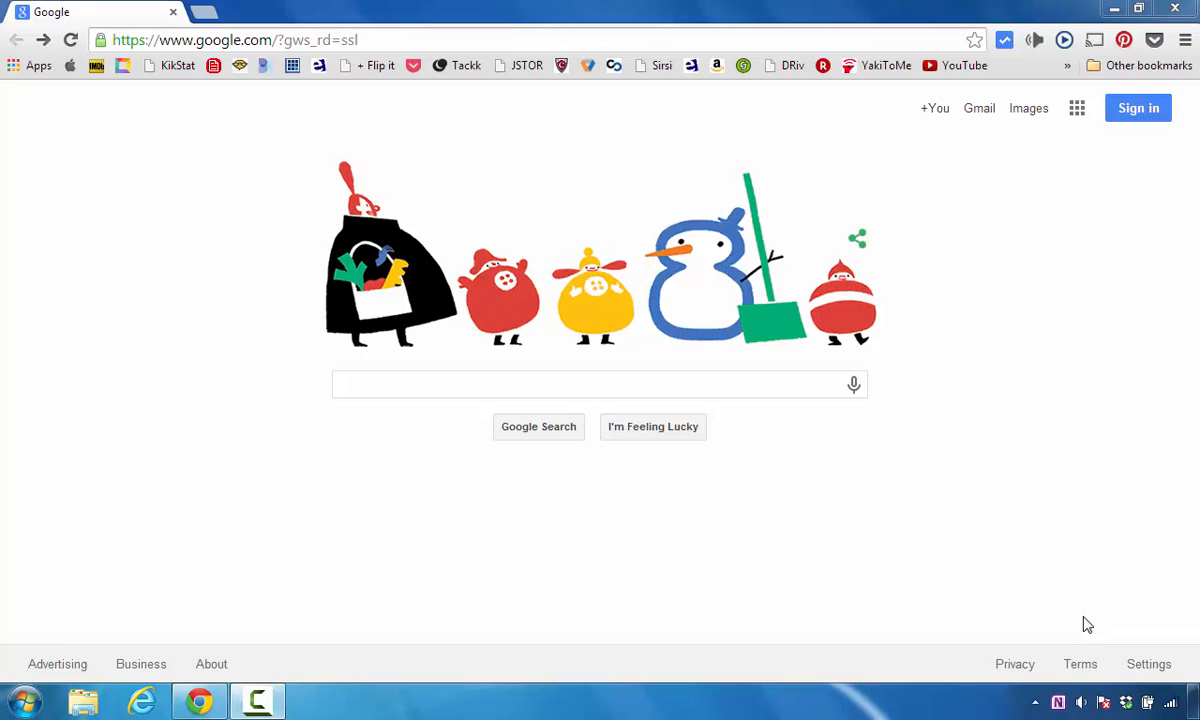
# Step: Go to the youtube.com website
pyautogui.click(486, 41)
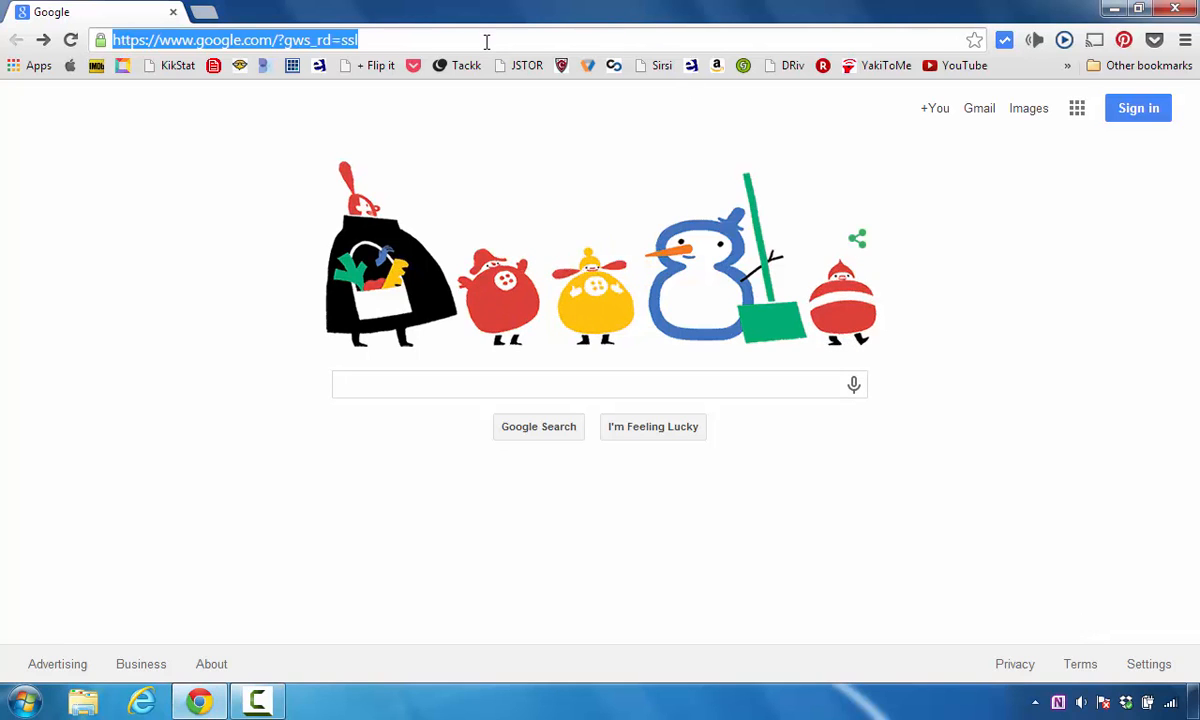
pyautogui.write('youtube.com')
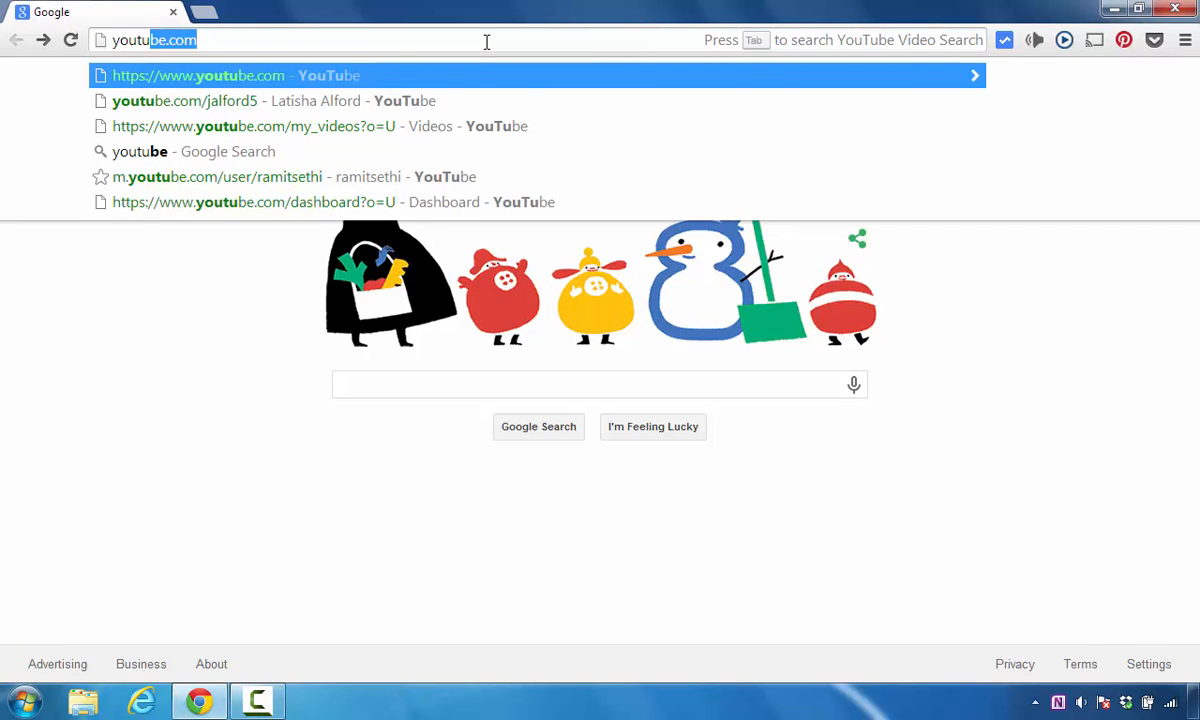
pyautogui.press('Return')
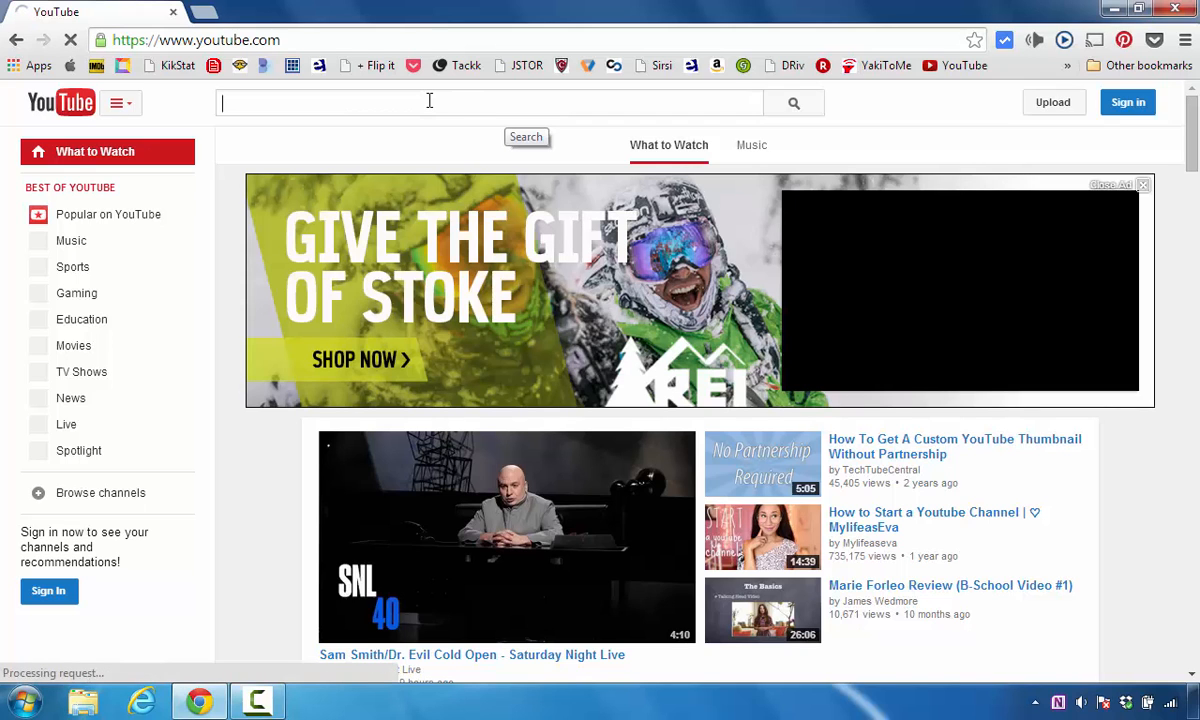
# Step: Search YouTube for "epson" and look through the thumbnails of the resulting videos
pyautogui.write('epson')
pyautogui.press('Return')
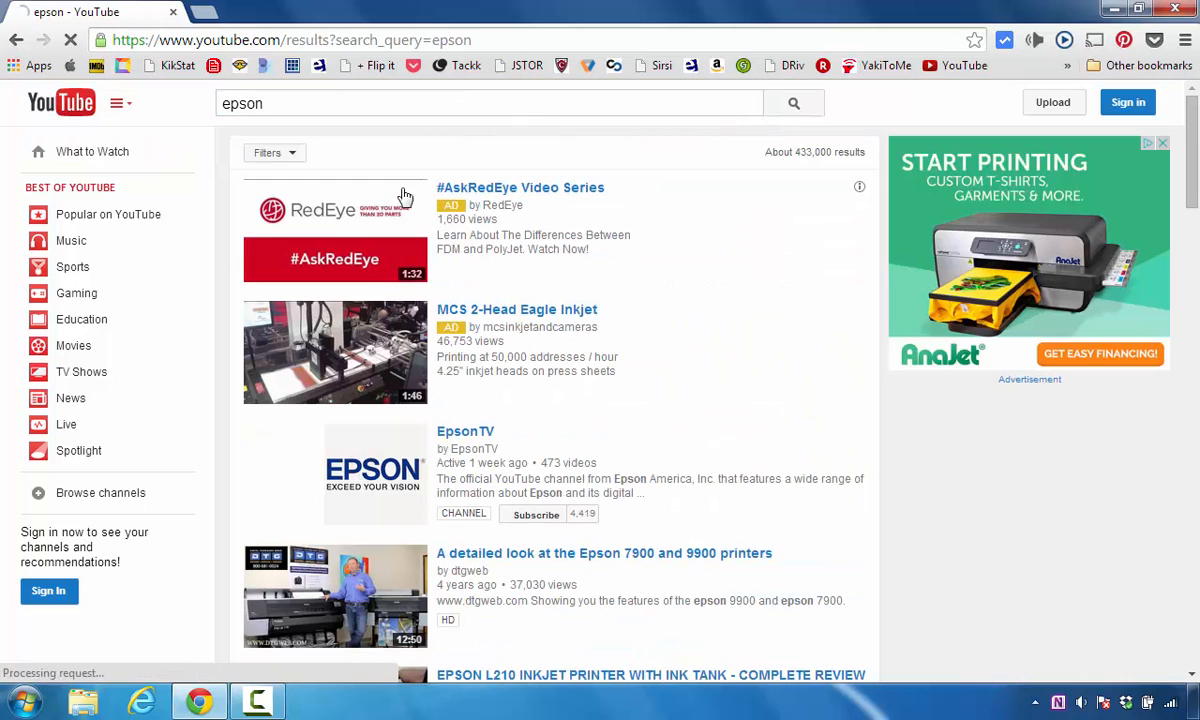
pyautogui.scroll(-5, 350, 280)
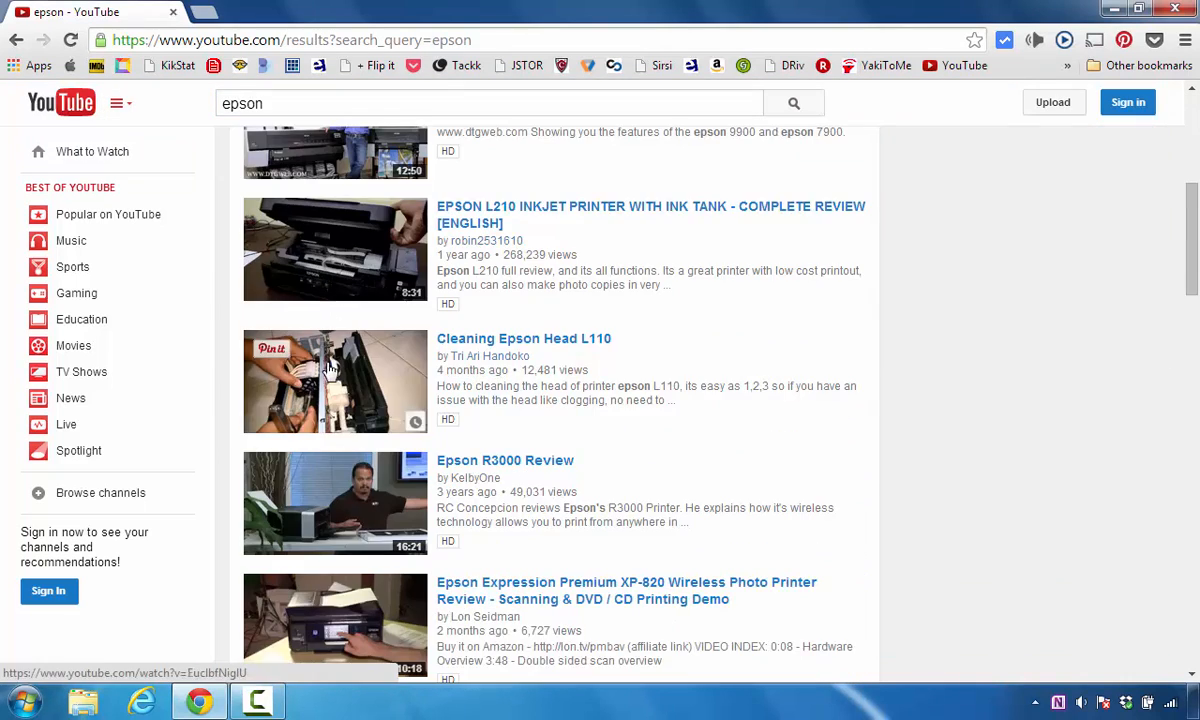
pyautogui.scroll(-1, 340, 493)
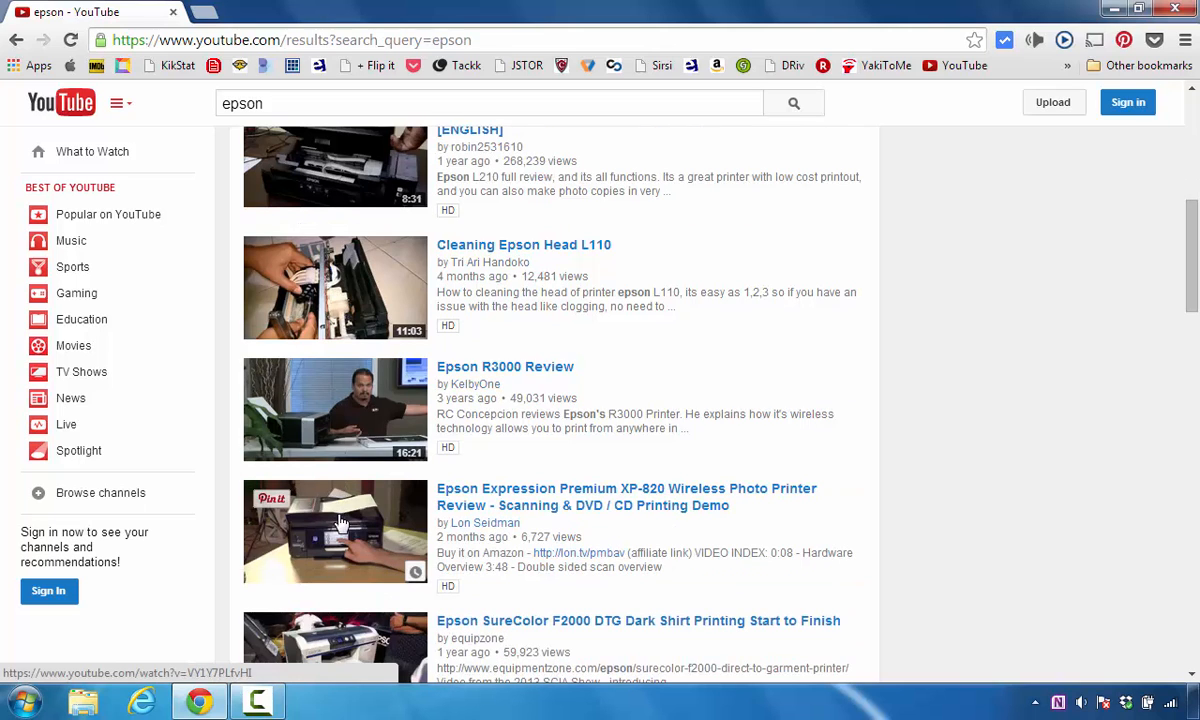
pyautogui.scroll(-2, 340, 410)
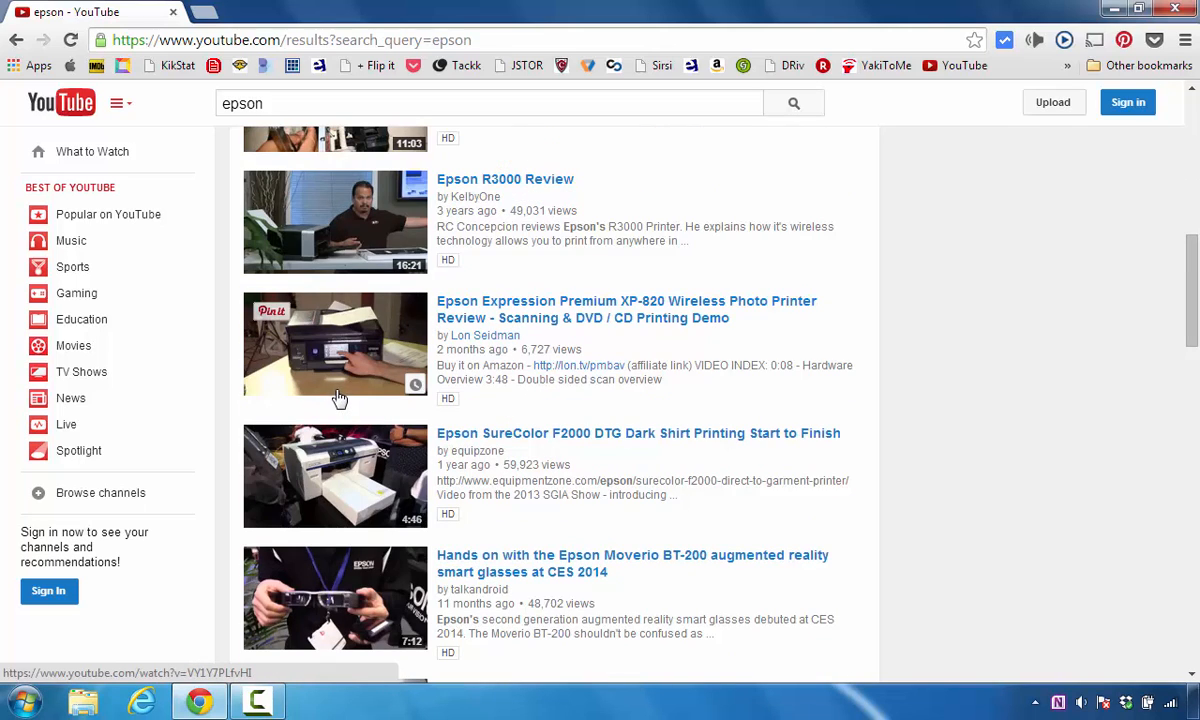
pyautogui.scroll(-1, 338, 397)
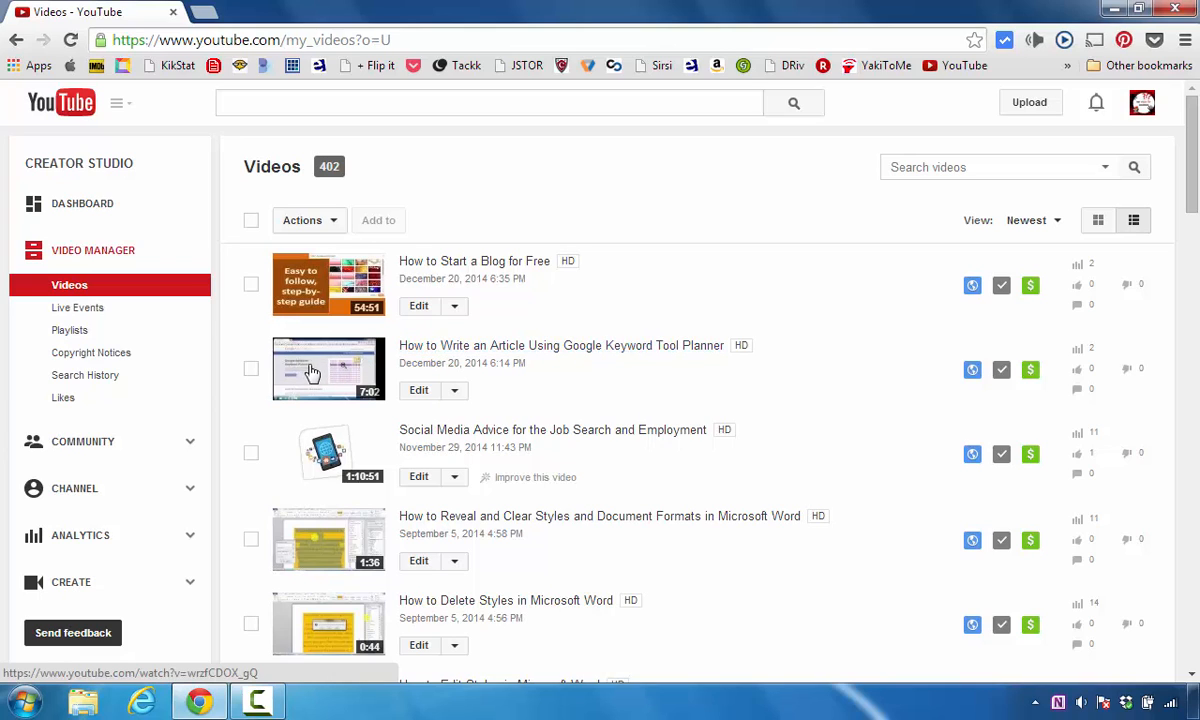
# Step: Open the video "How to Start a Blog for Free", pause it, and return to the channel's video list
pyautogui.click(328, 290)
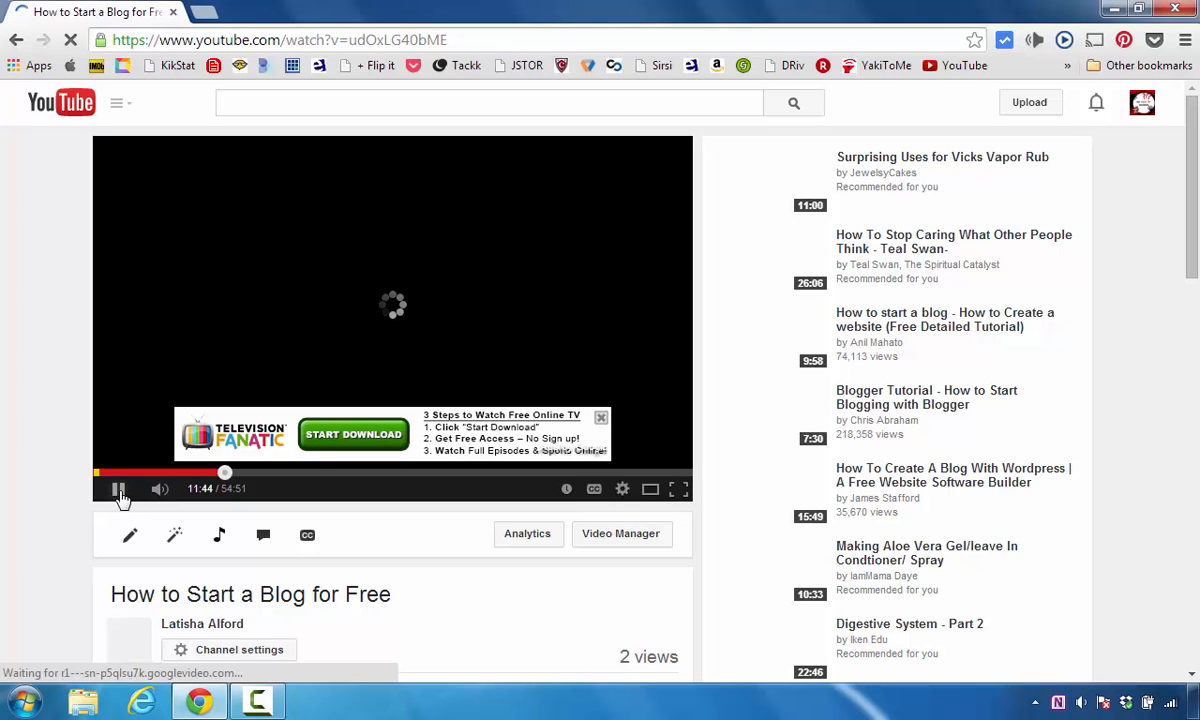
pyautogui.click(118, 489)
pyautogui.click(16, 40)
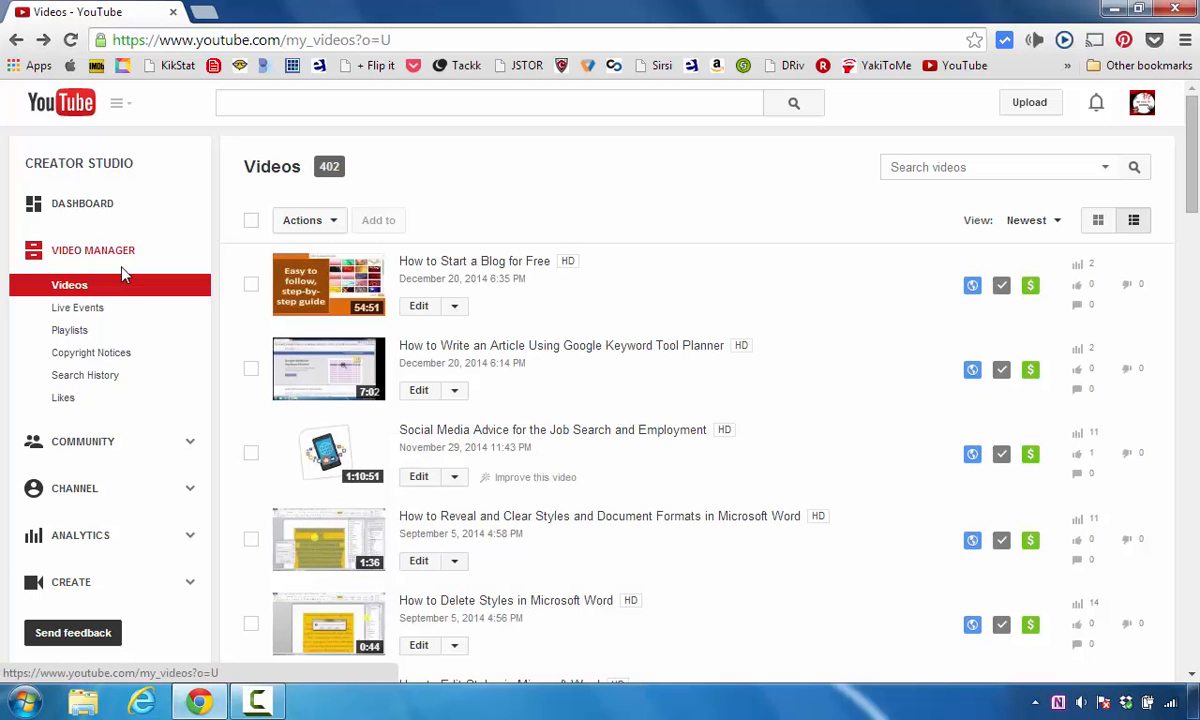
pyautogui.click(278, 297)
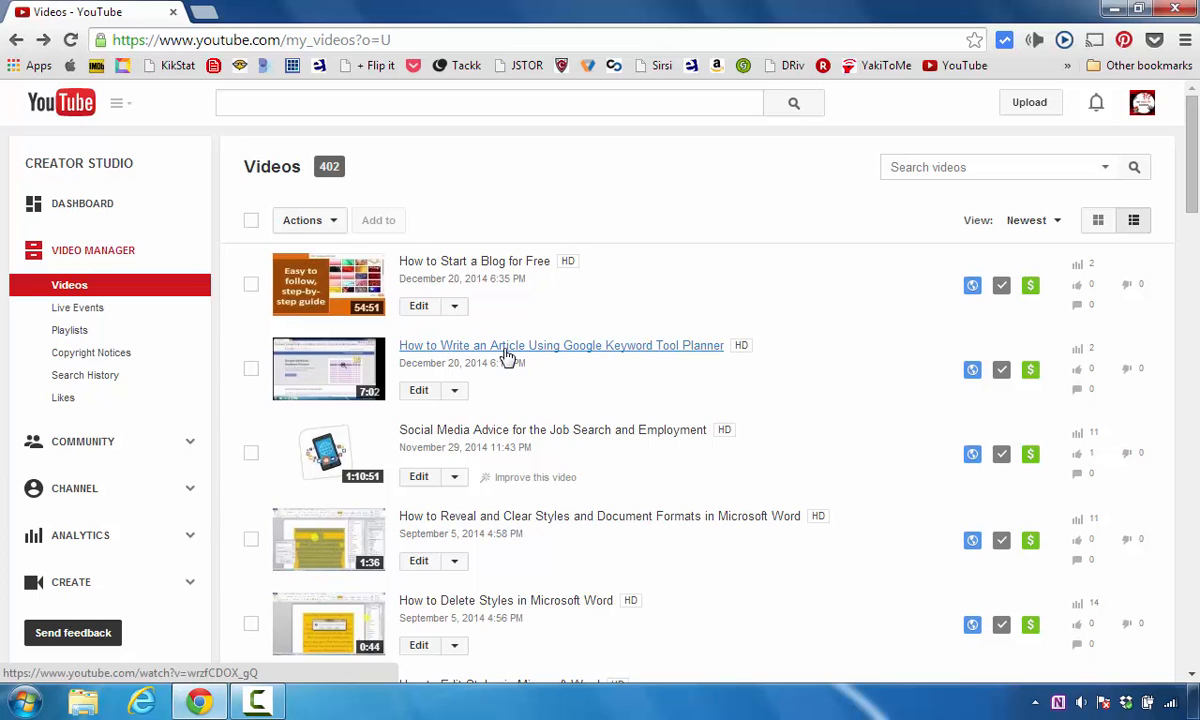
# Step: Pause the video "How to Write an Article Using Google Keyword Tool Planner" at 0:34, past the ad, and view that frame in full screen
pyautogui.click(437, 355)
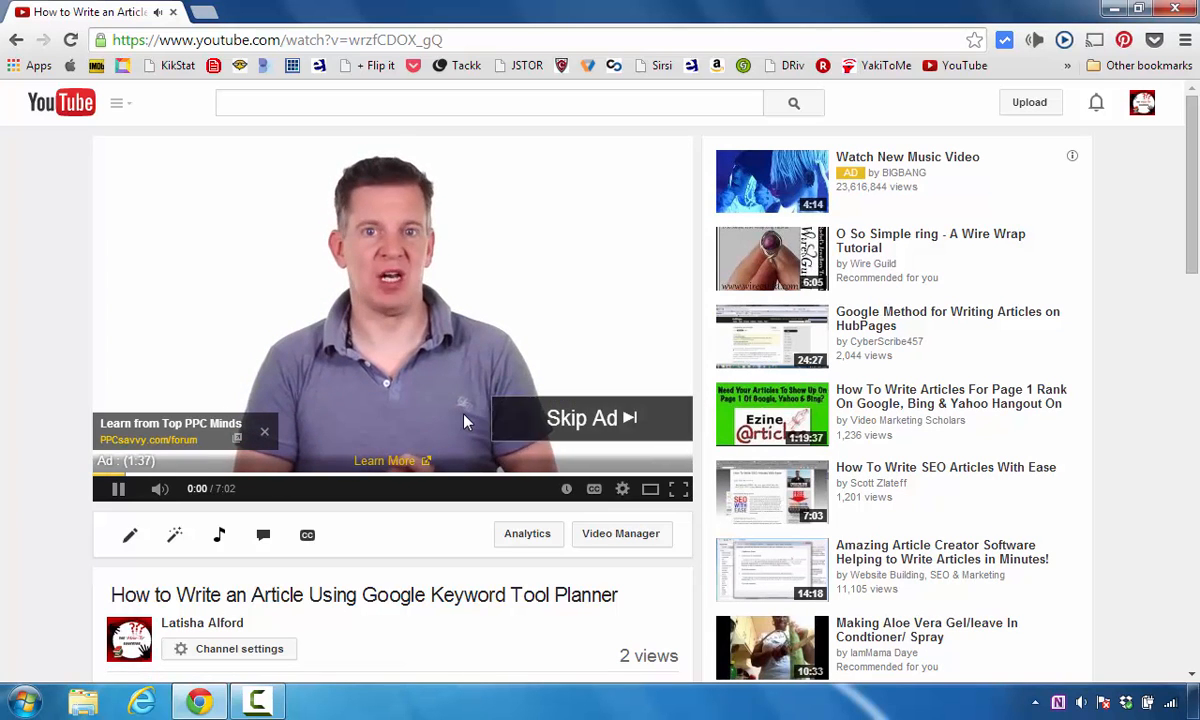
pyautogui.click(581, 419)
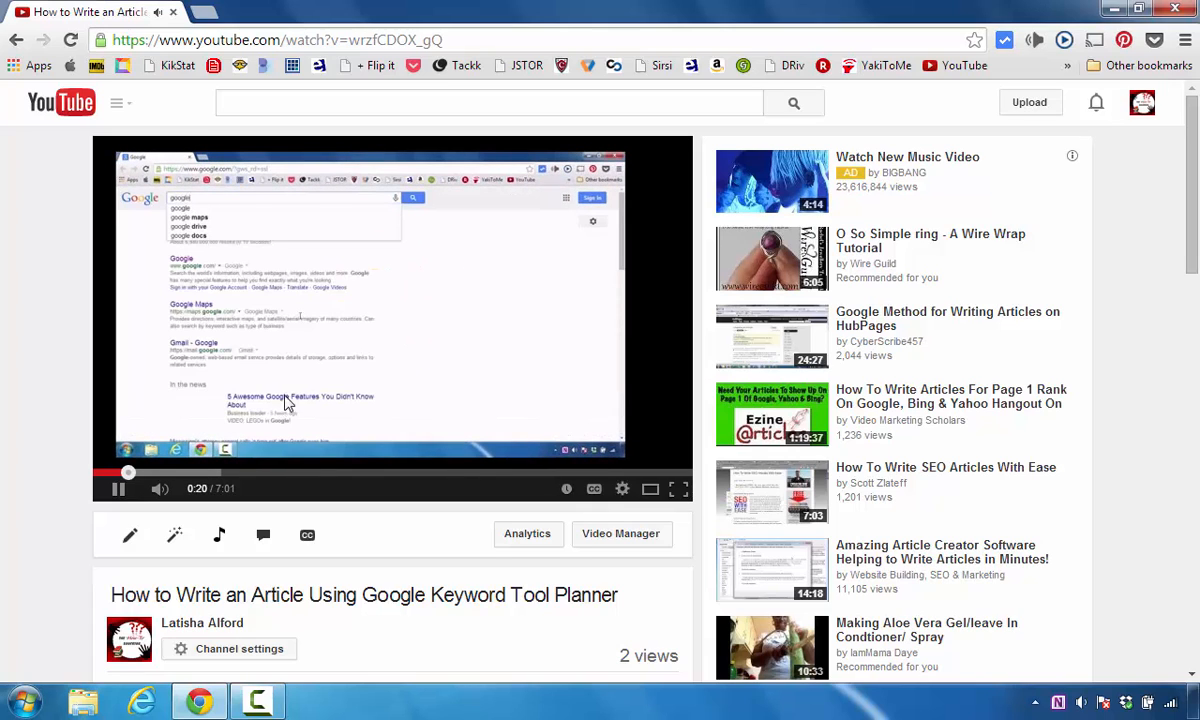
pyautogui.click(153, 474)
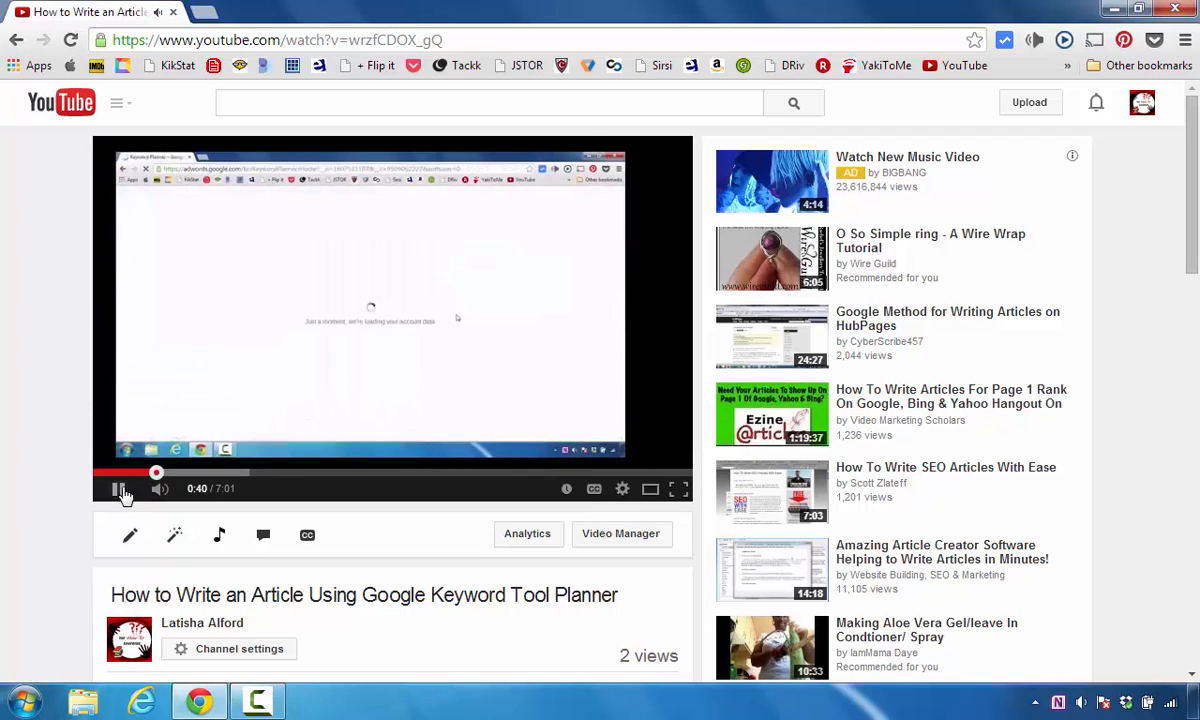
pyautogui.moveTo(155, 474); pyautogui.dragTo(147, 474)
pyautogui.click(118, 489)
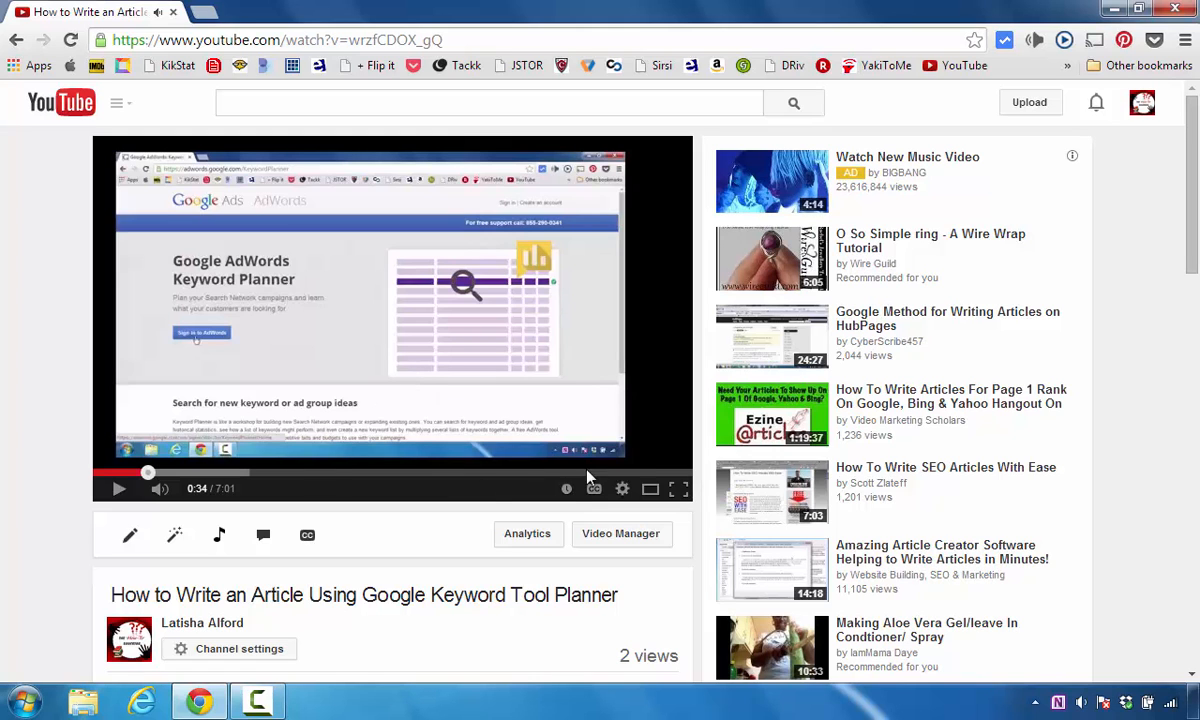
pyautogui.click(679, 490)
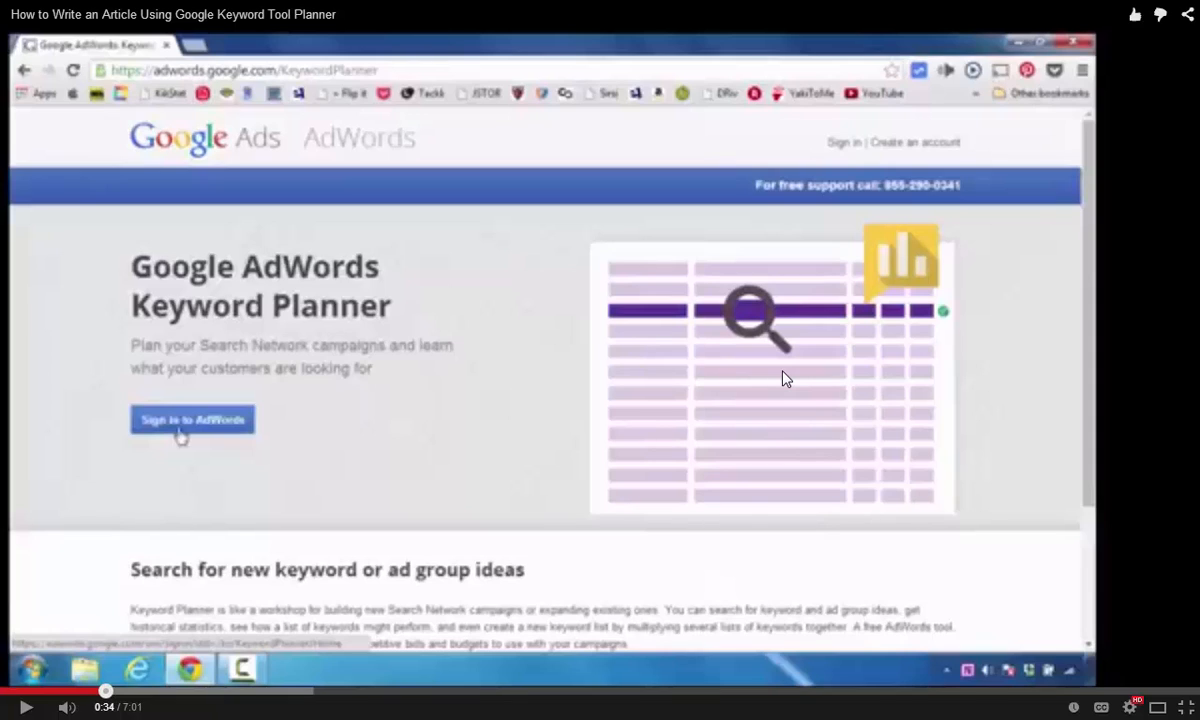
pyautogui.click(1187, 708)
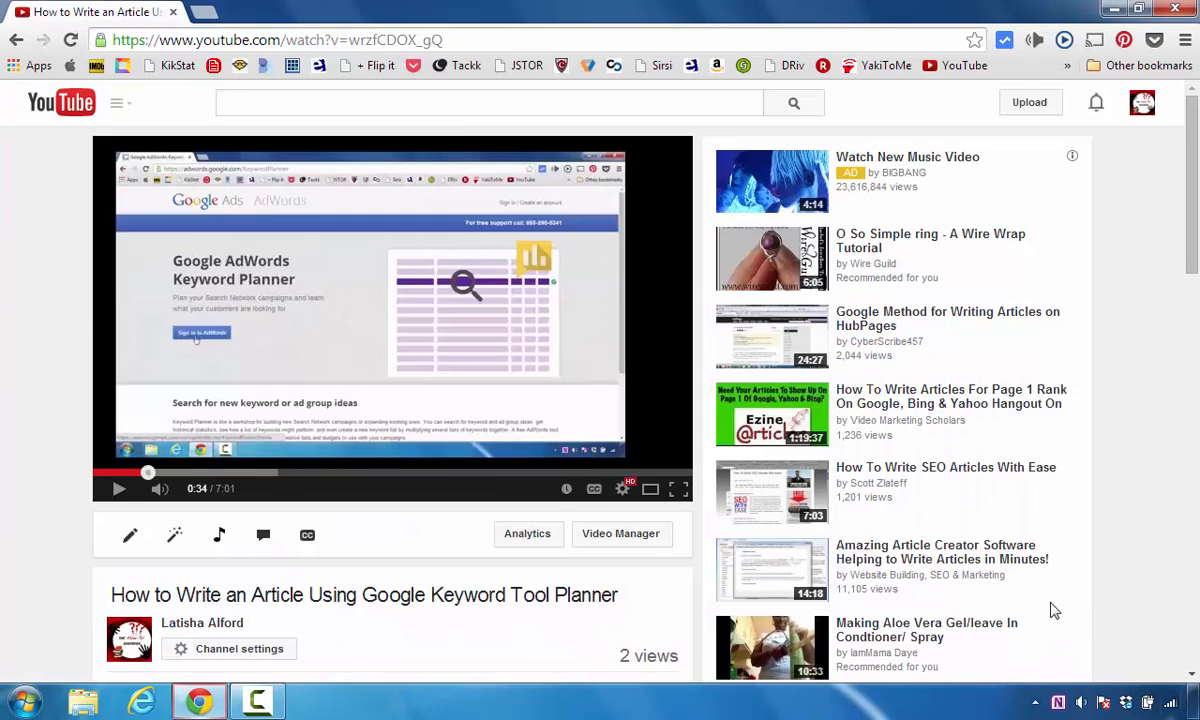
# Step: Minimize the browser and start Microsoft PowerPoint 2010
pyautogui.click(1116, 10)
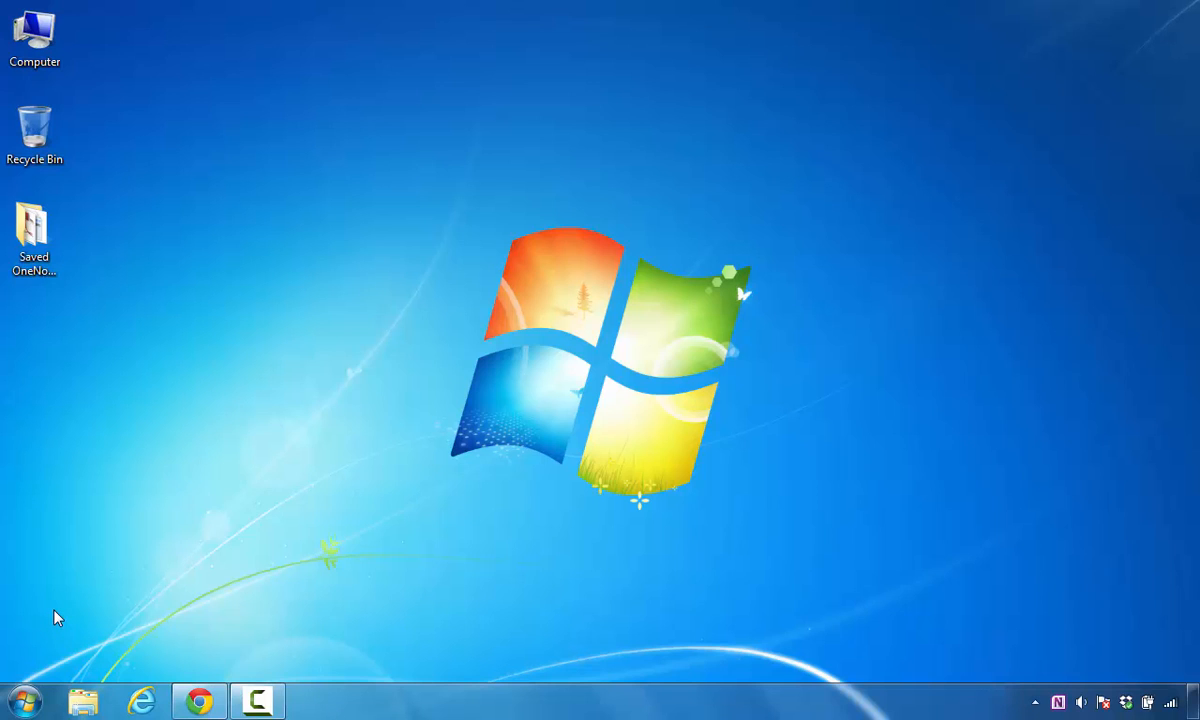
pyautogui.click(24, 698)
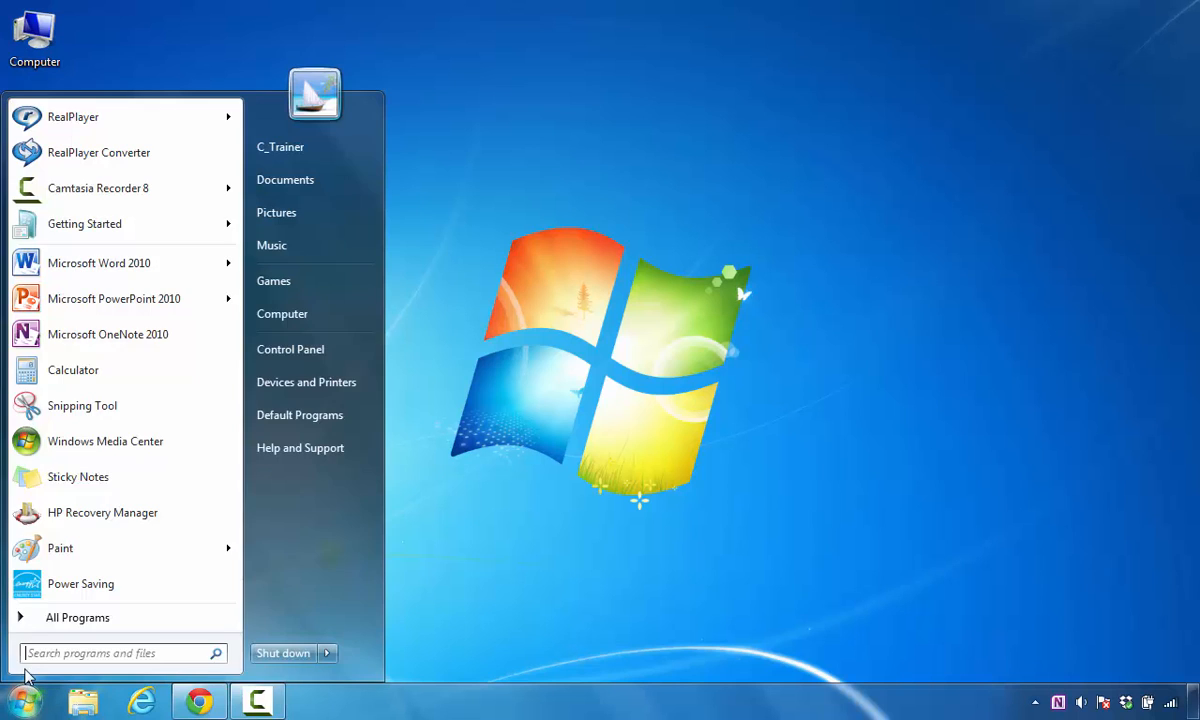
pyautogui.click(82, 299)
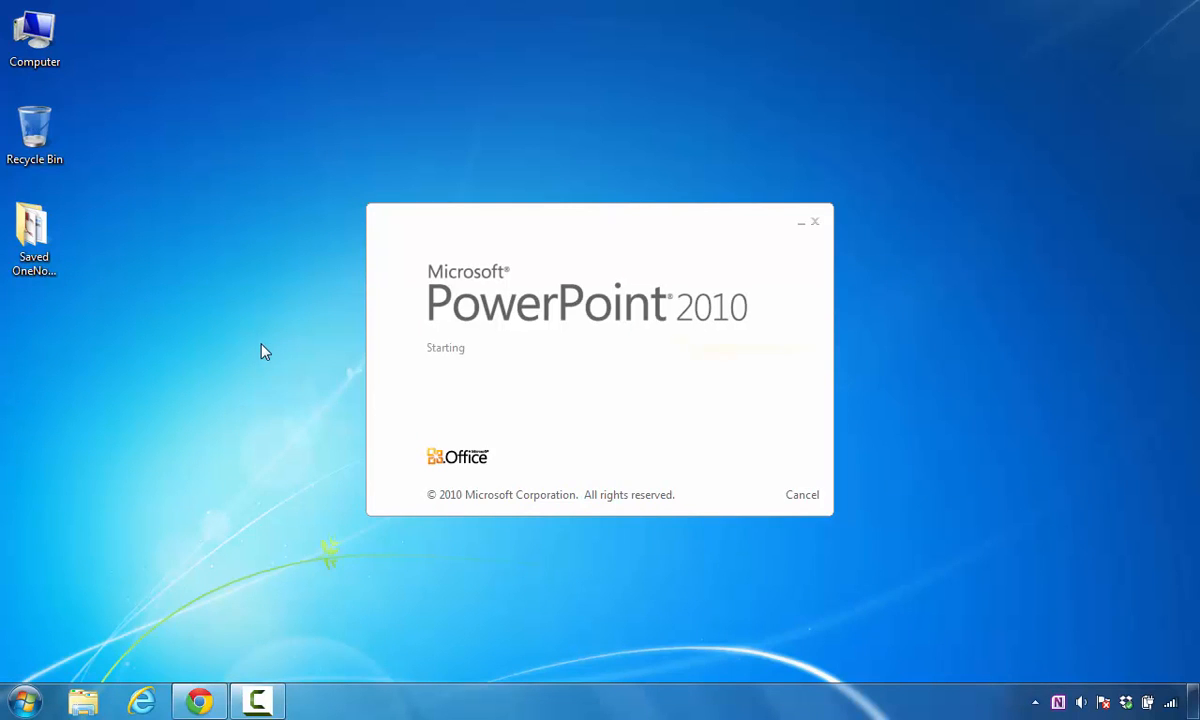
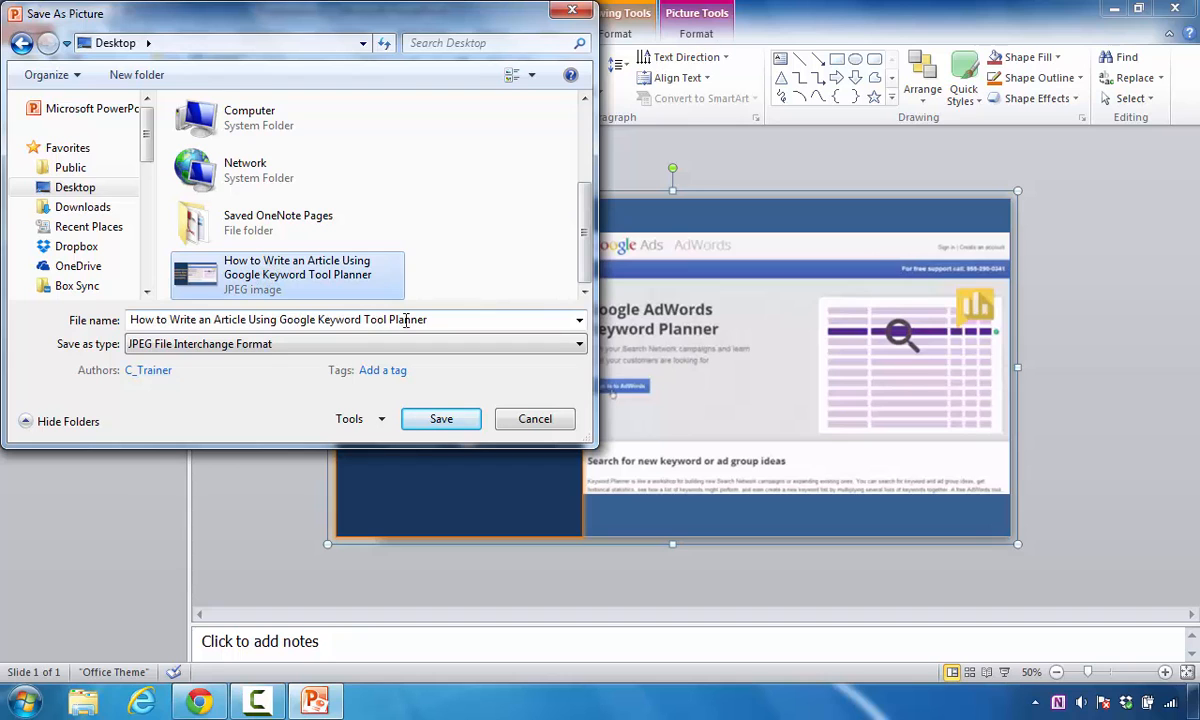
# Step: Save the picture to the desktop as JPEG "How to Write an Article Using Google Keyword Tool Planner", replacing the existing file, and minimize PowerPoint
pyautogui.click(437, 420)
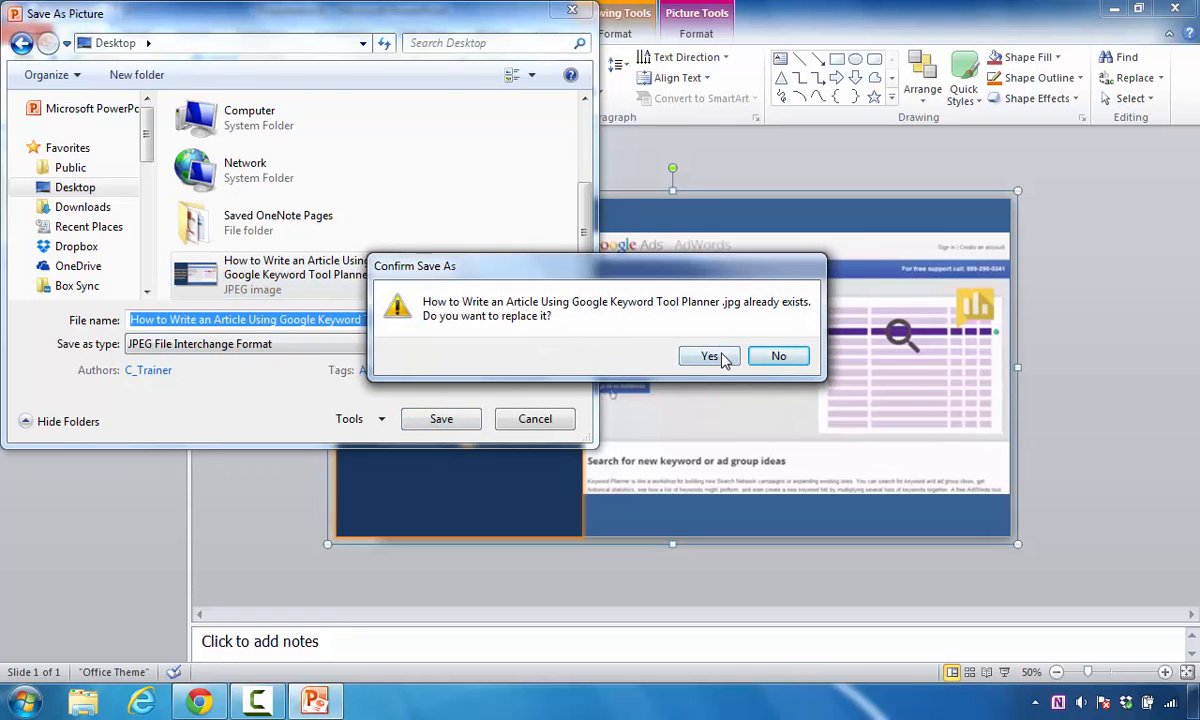
pyautogui.click(722, 358)
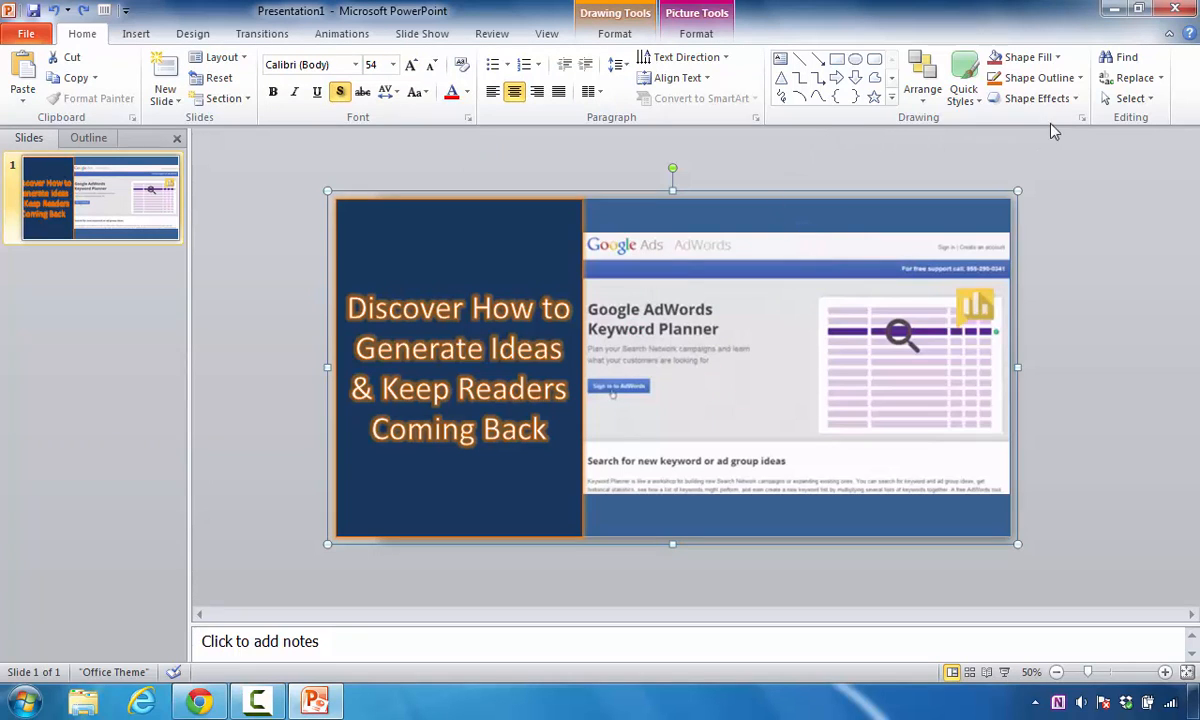
pyautogui.click(1117, 17)
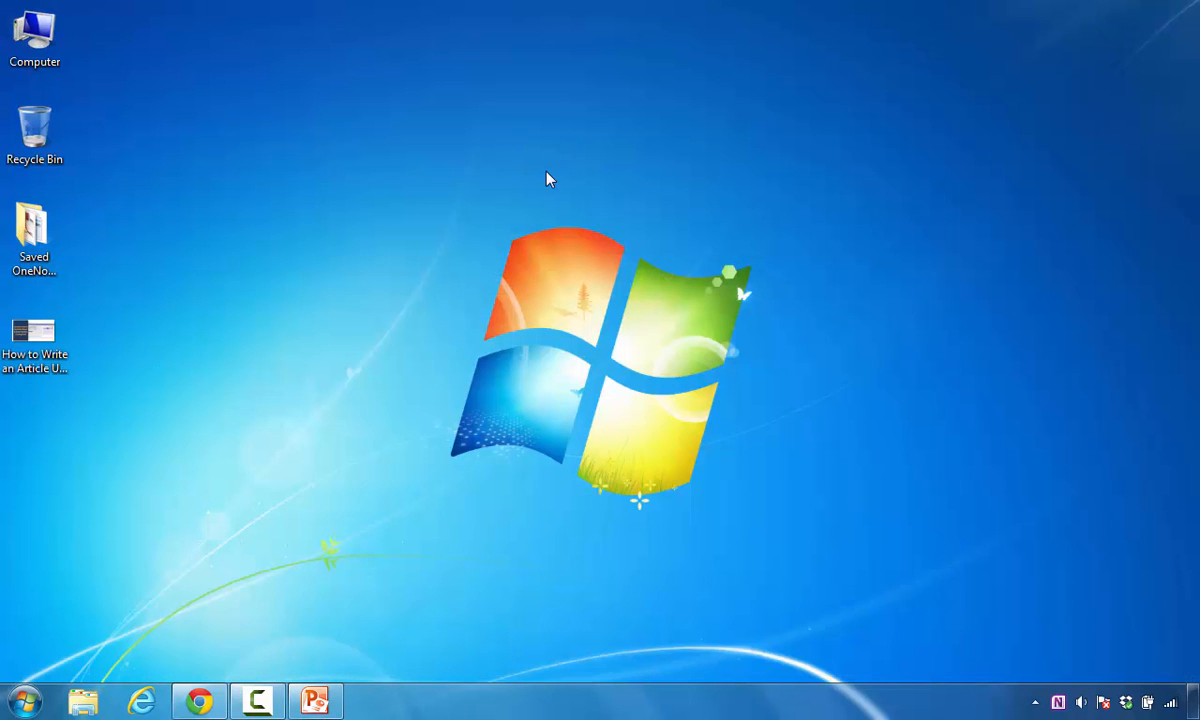
pyautogui.rightClick(55, 335)
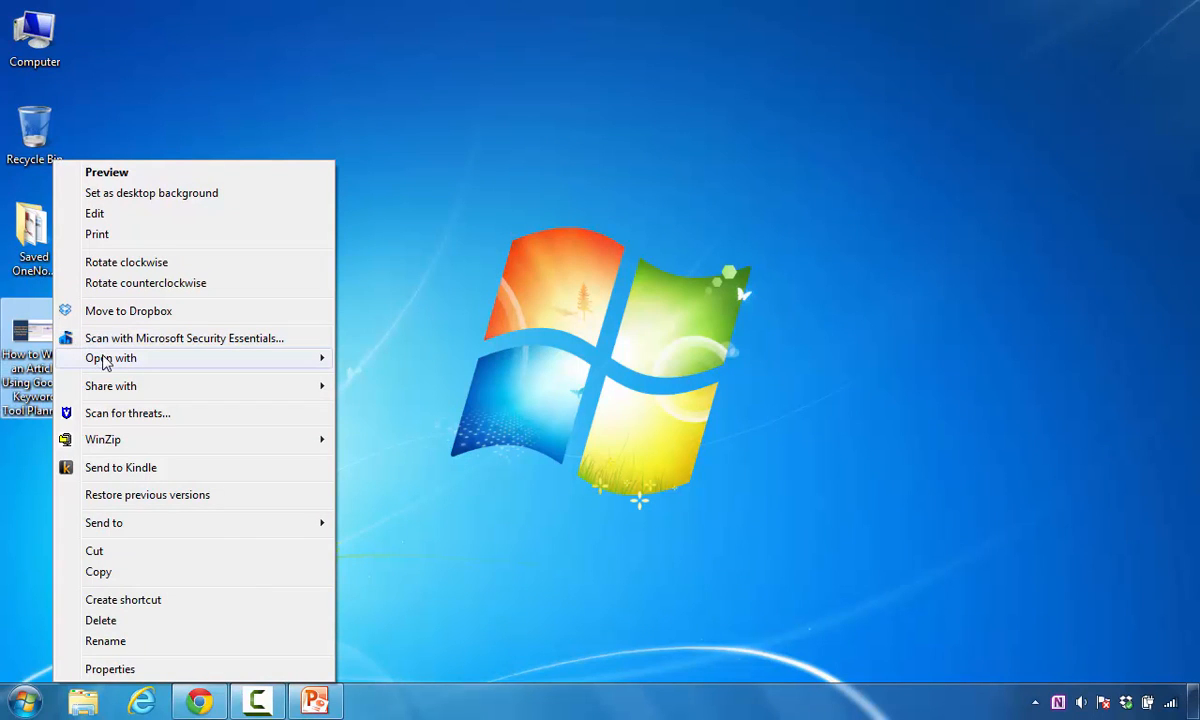
pyautogui.moveTo(116, 360)
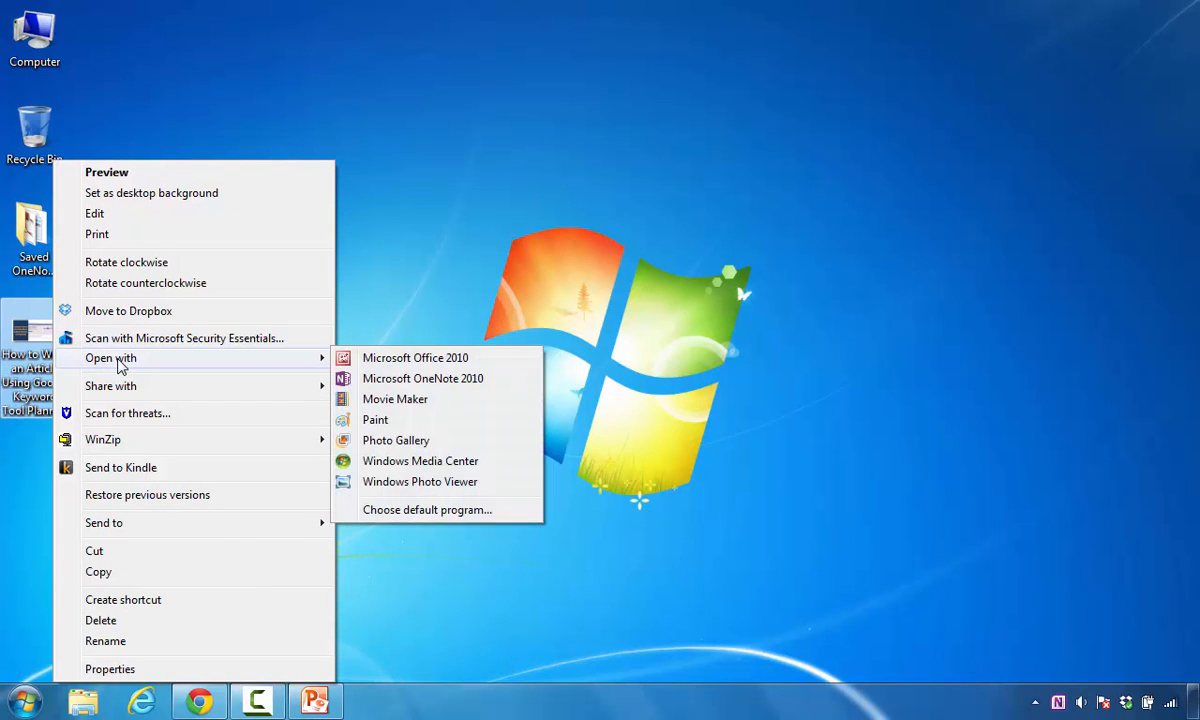
pyautogui.click(466, 230)
# Step: Open the "How to Write an Article Using Google Keyword Tool Planner" picture from the desktop in Paint
pyautogui.rightClick(36, 335)
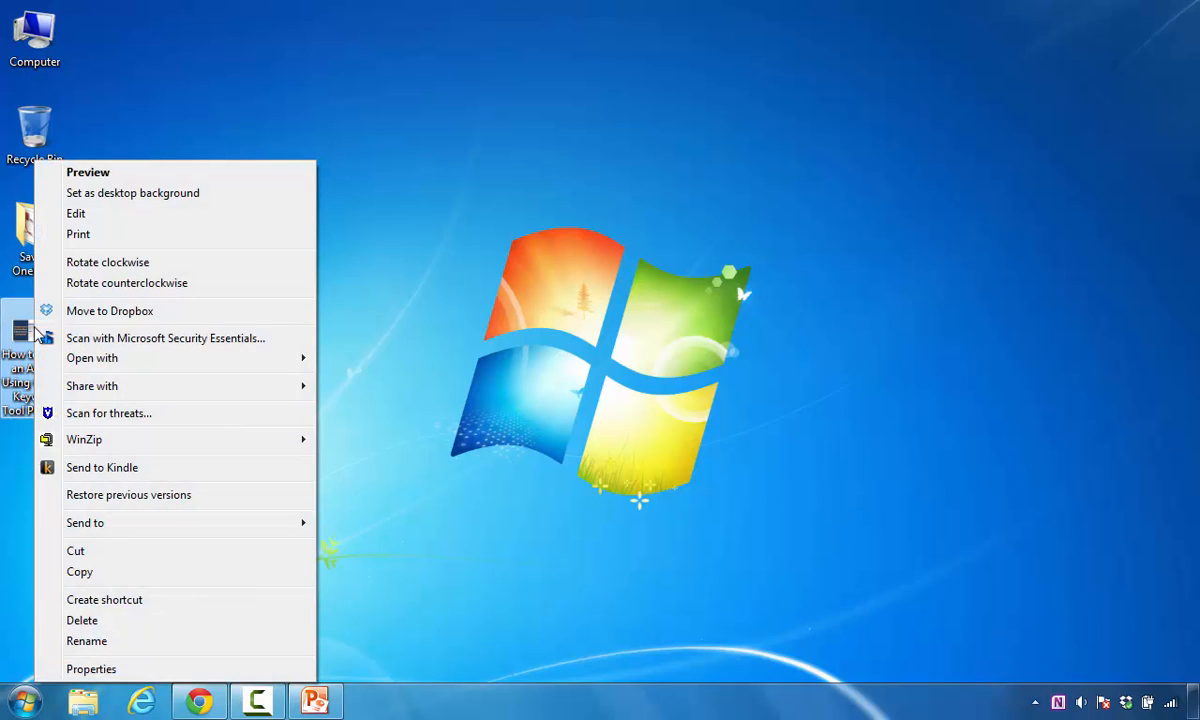
pyautogui.moveTo(83, 362)
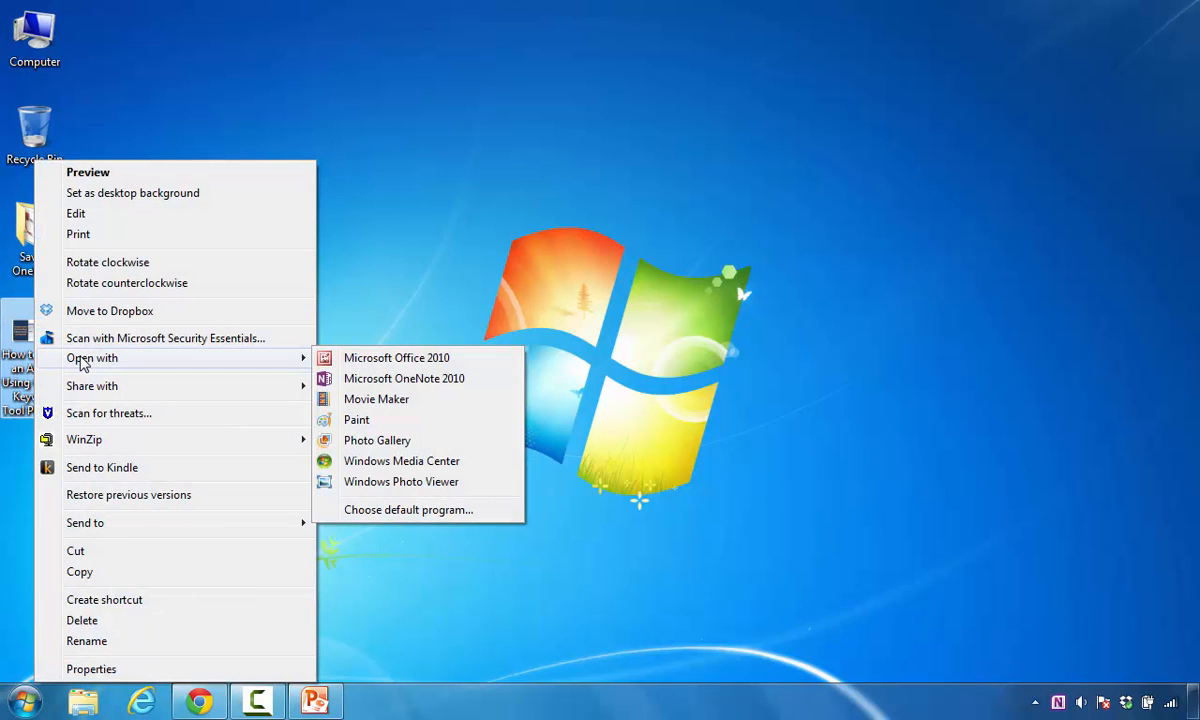
pyautogui.click(355, 421)
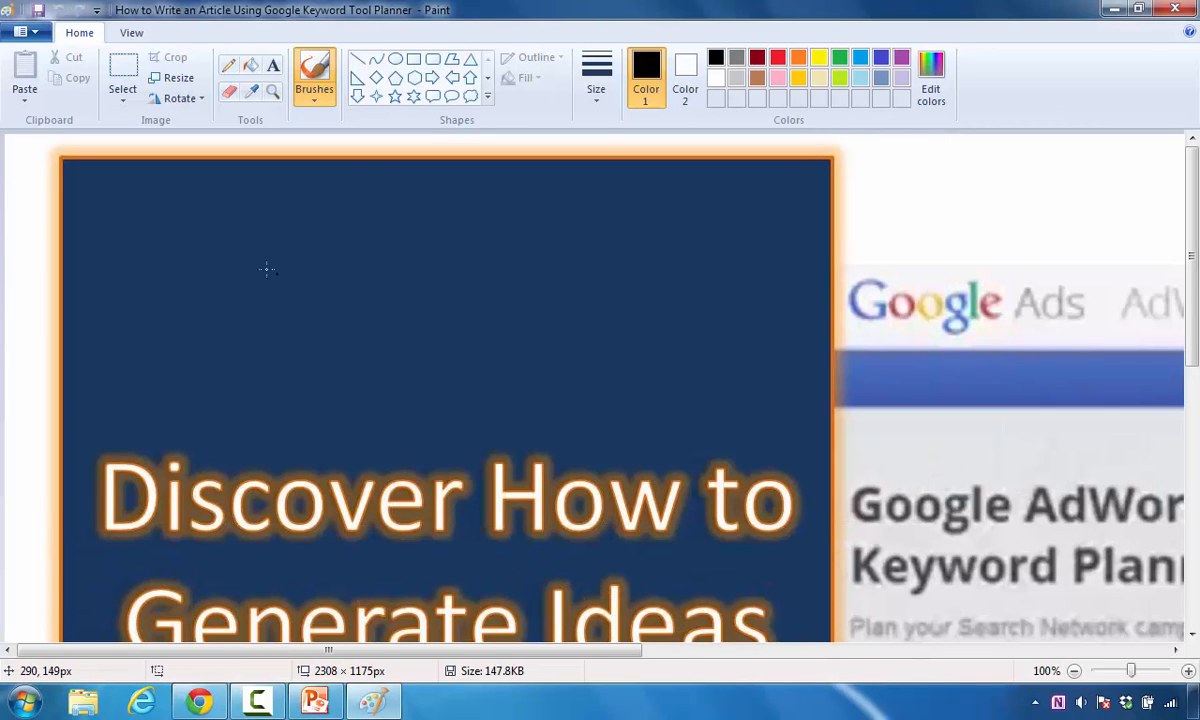
# Step: Resize the whole picture by pixels to a horizontal size of 1278, keeping the aspect ratio
pyautogui.keyDown('ctrl'); pyautogui.scroll(-4, 90, 207); pyautogui.keyUp('ctrl')
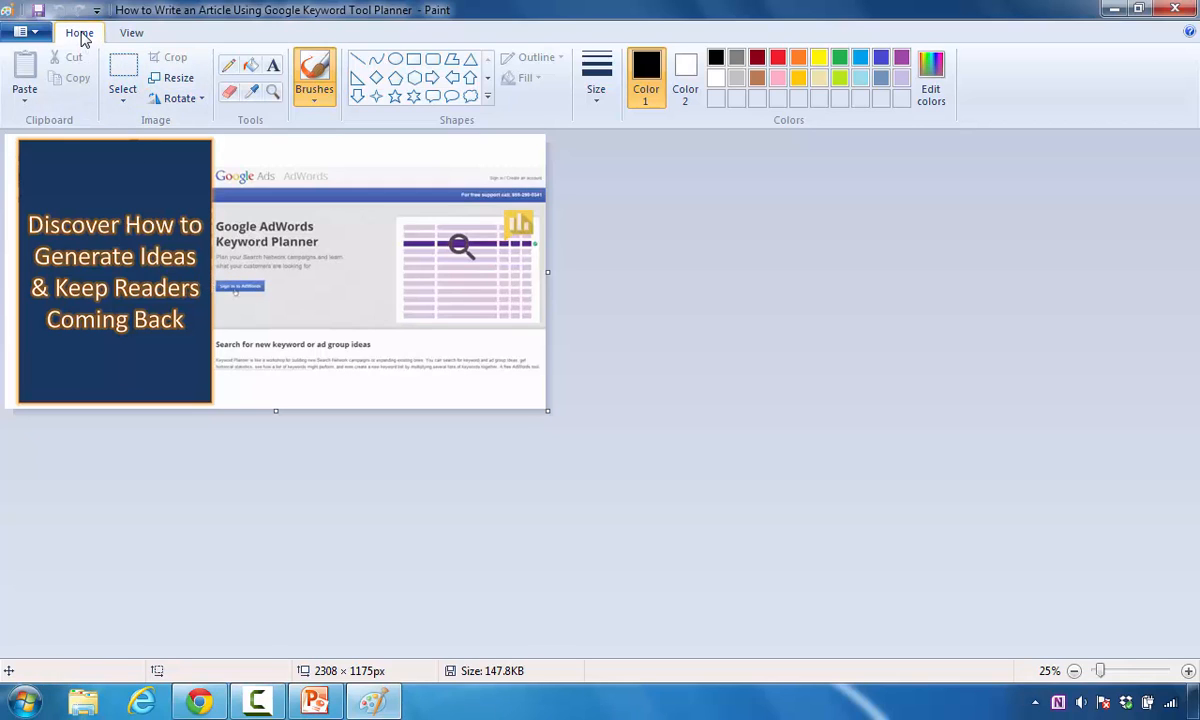
pyautogui.click(172, 79)
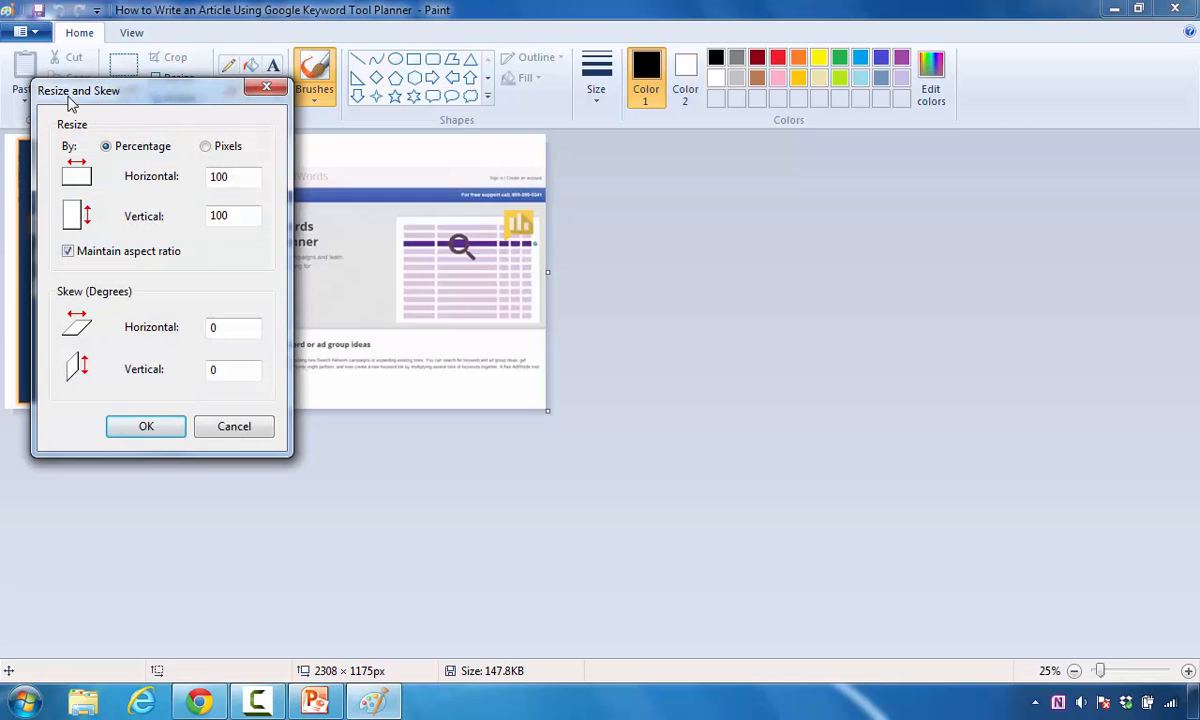
pyautogui.moveTo(121, 93); pyautogui.dragTo(169, 87)
pyautogui.moveTo(386, 95); pyautogui.dragTo(745, 98)
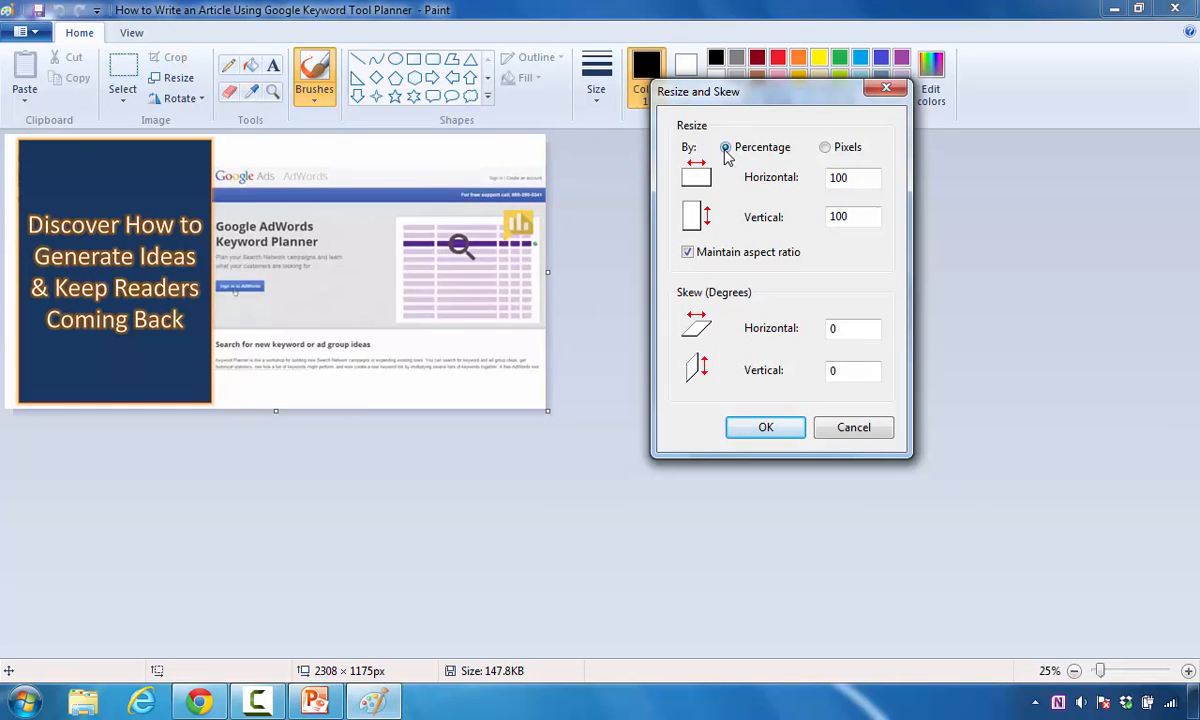
pyautogui.click(825, 148)
pyautogui.moveTo(859, 177); pyautogui.dragTo(797, 172)
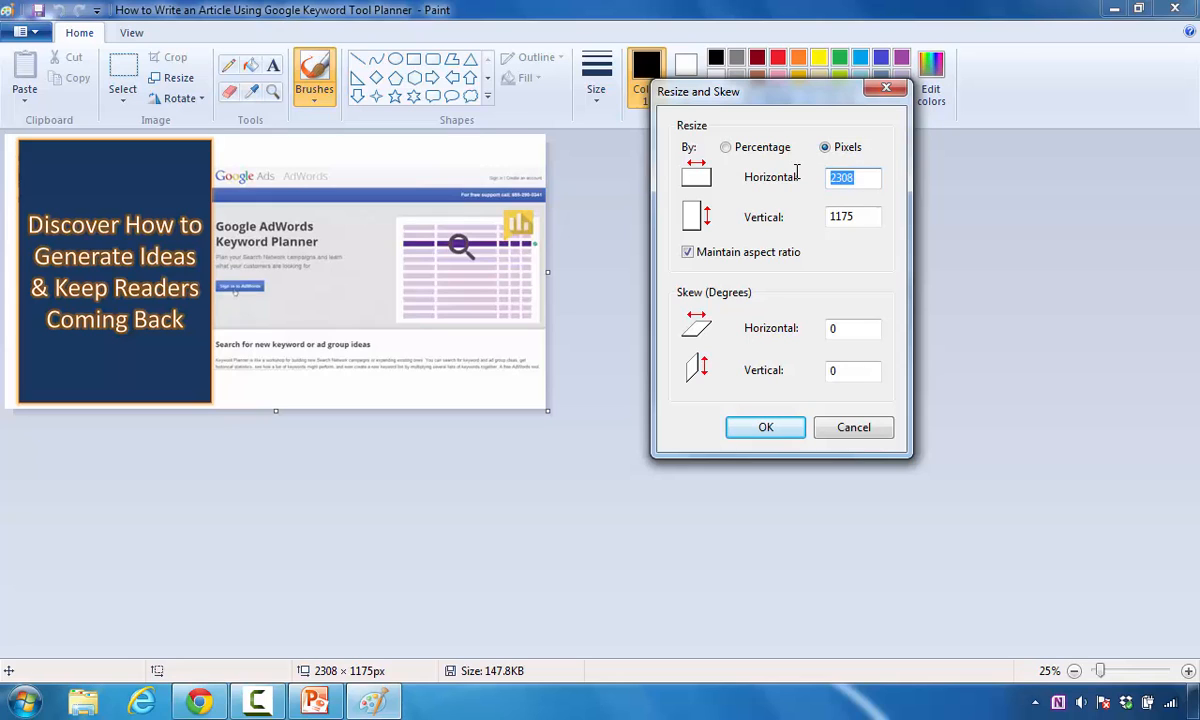
pyautogui.write('1278')
pyautogui.click(766, 428)
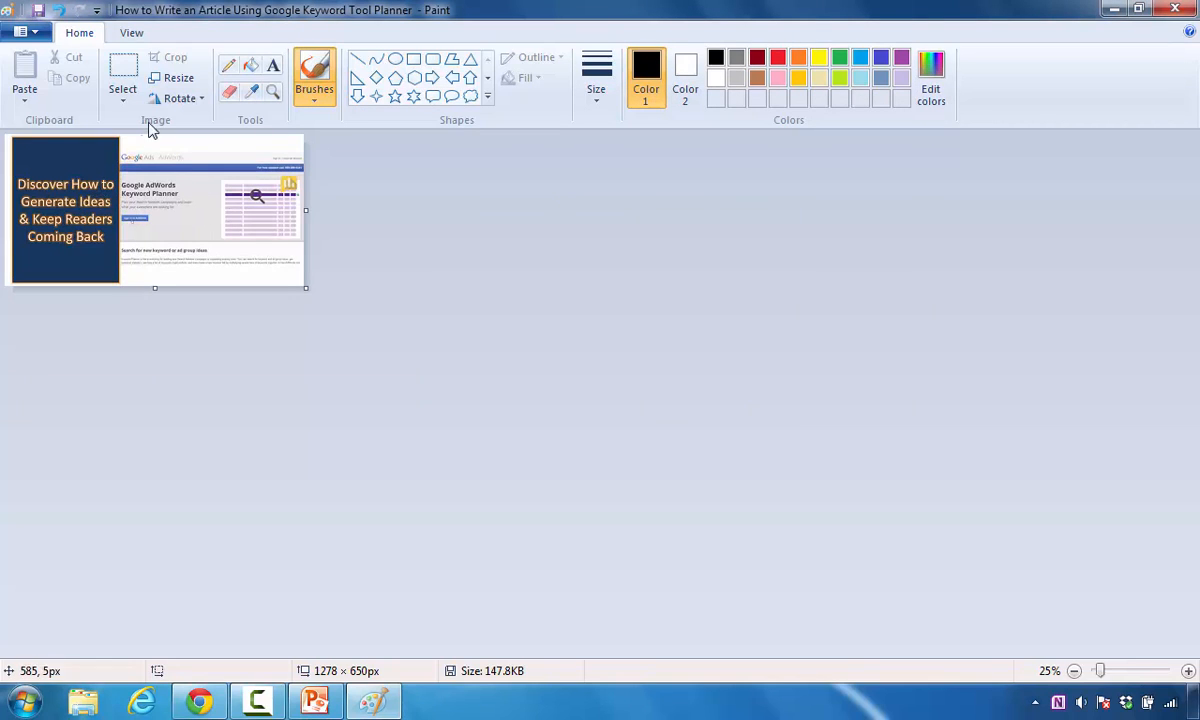
# Step: Open the resize settings for the picture and switch the resize unit to pixels
pyautogui.click(172, 79)
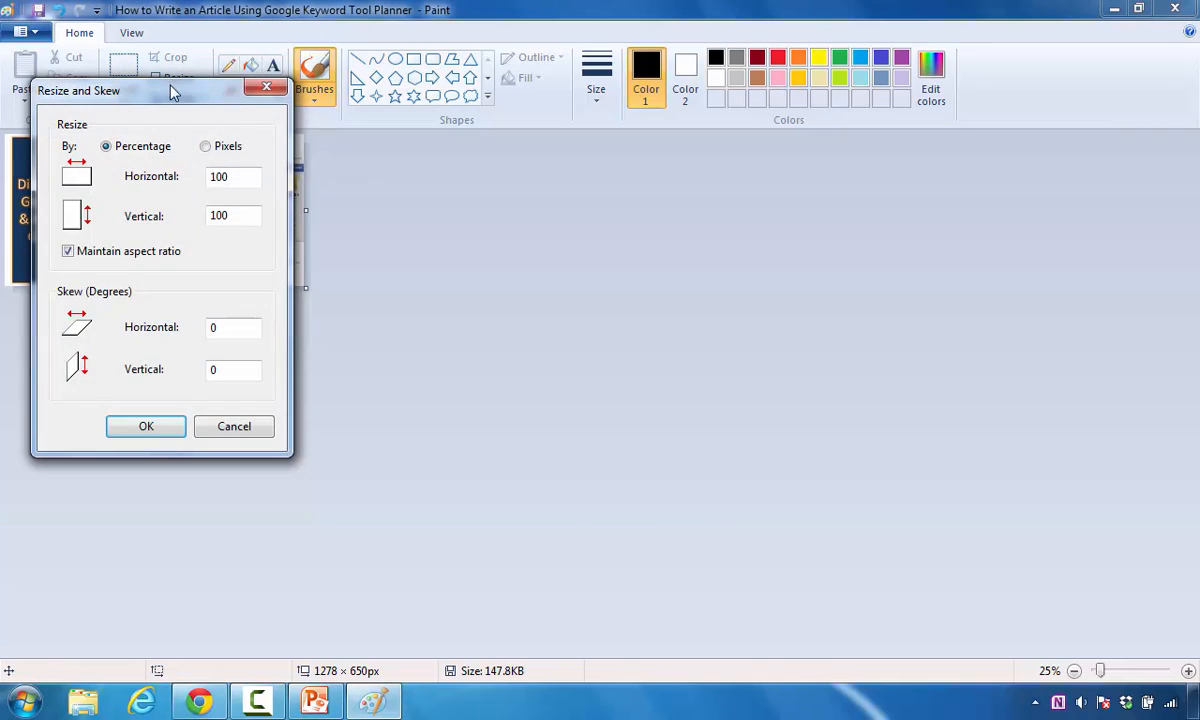
pyautogui.moveTo(169, 88); pyautogui.dragTo(643, 177)
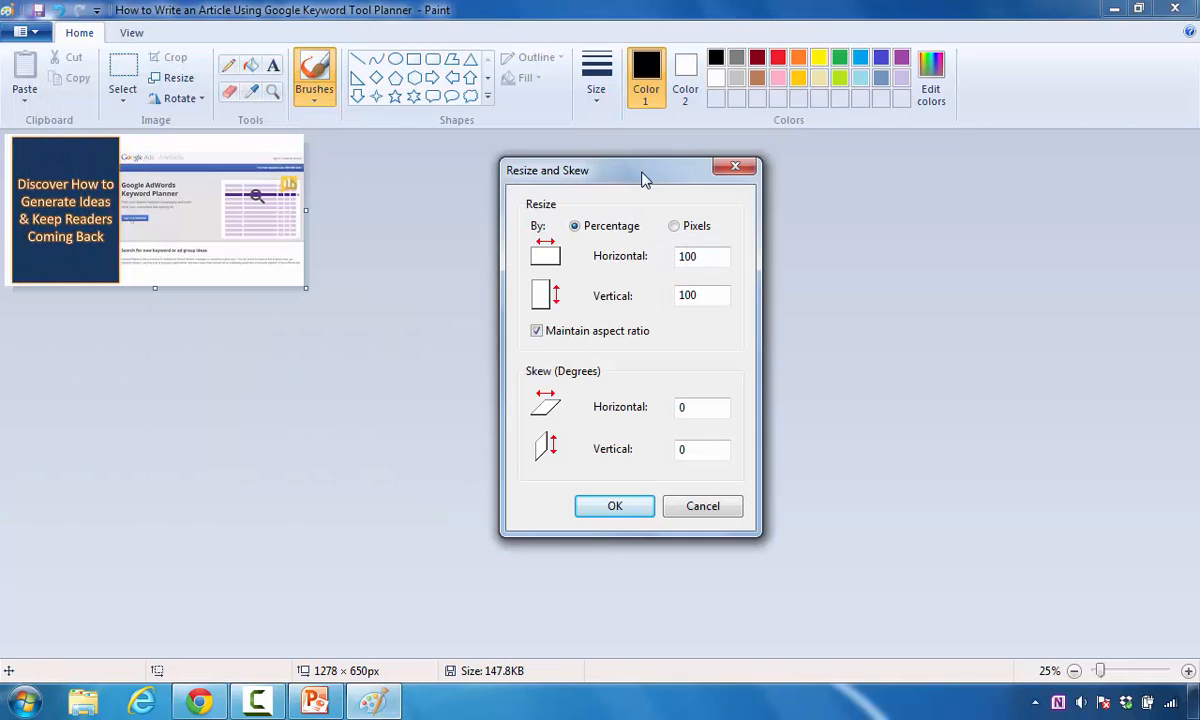
pyautogui.click(678, 228)
# Step: Switch to Chrome, search the web for 16:9 in a new tab, and open the 16:9 Aspect Ratio Calculator page
pyautogui.click(199, 702)
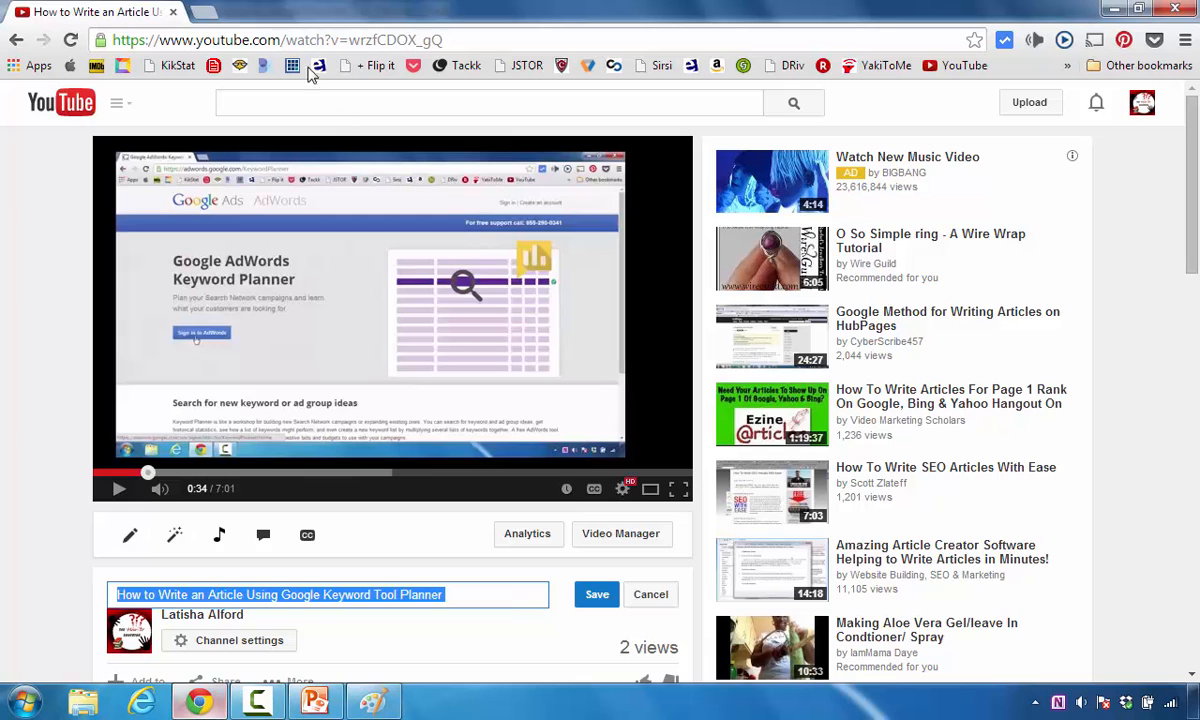
pyautogui.click(205, 14)
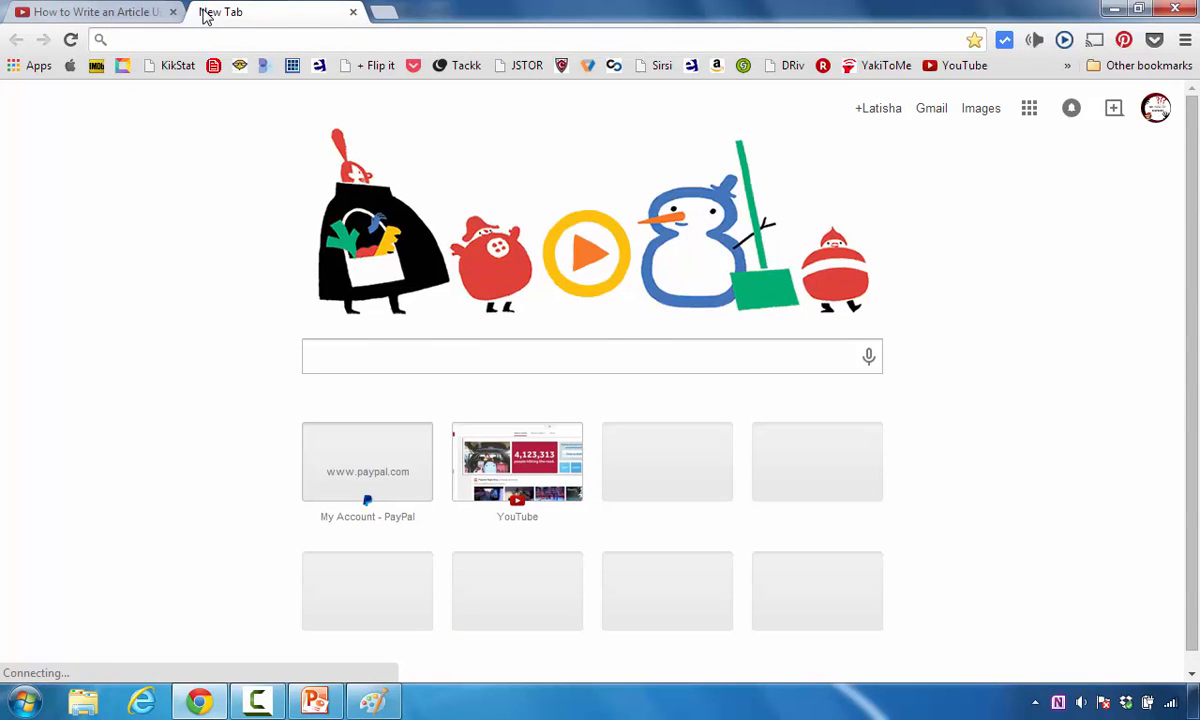
pyautogui.write('16')
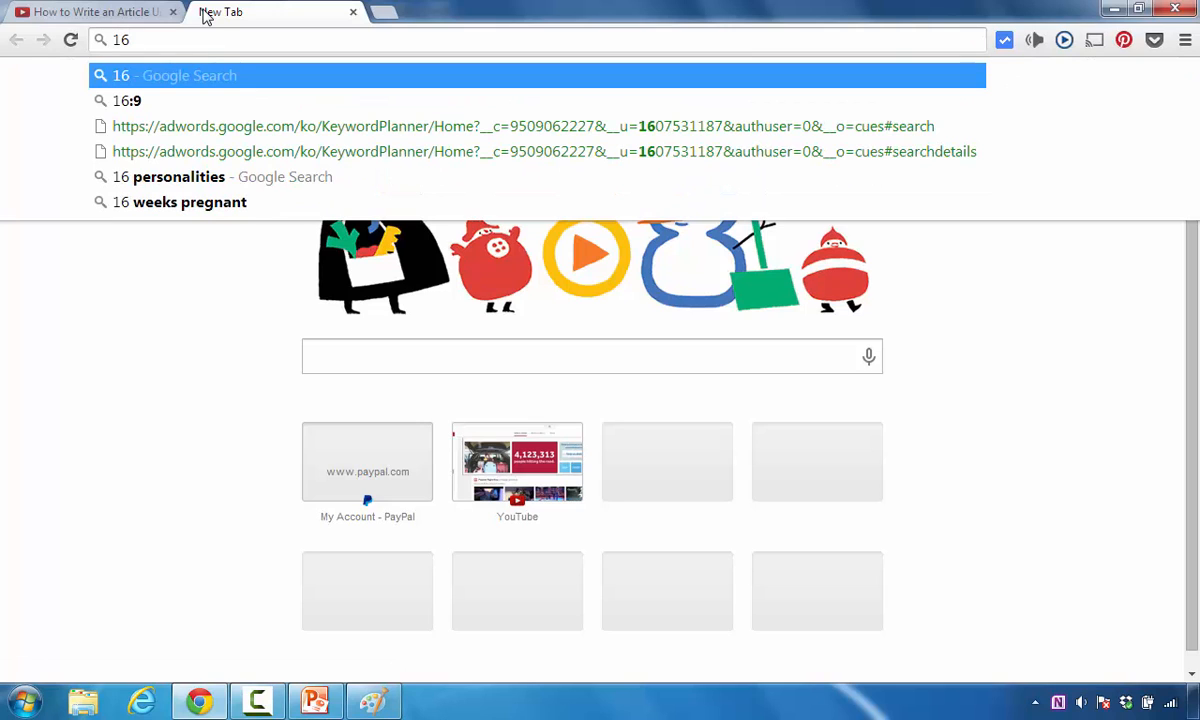
pyautogui.write('"')
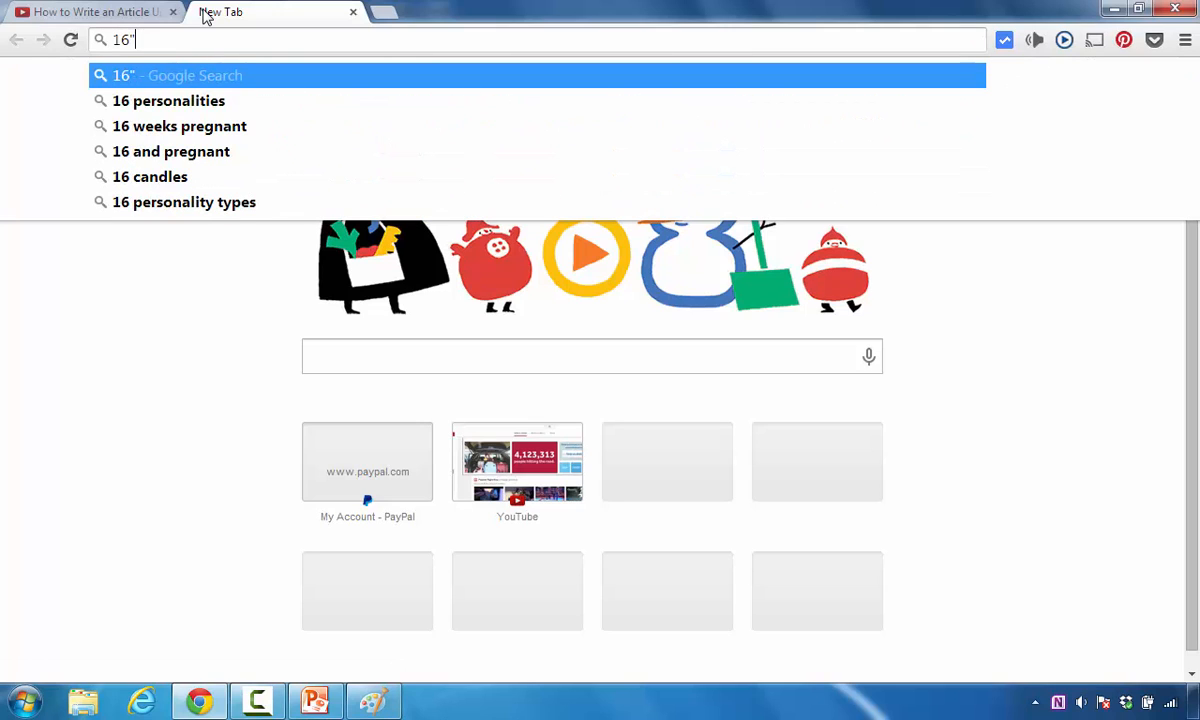
pyautogui.press('BackSpace')
pyautogui.write(':9')
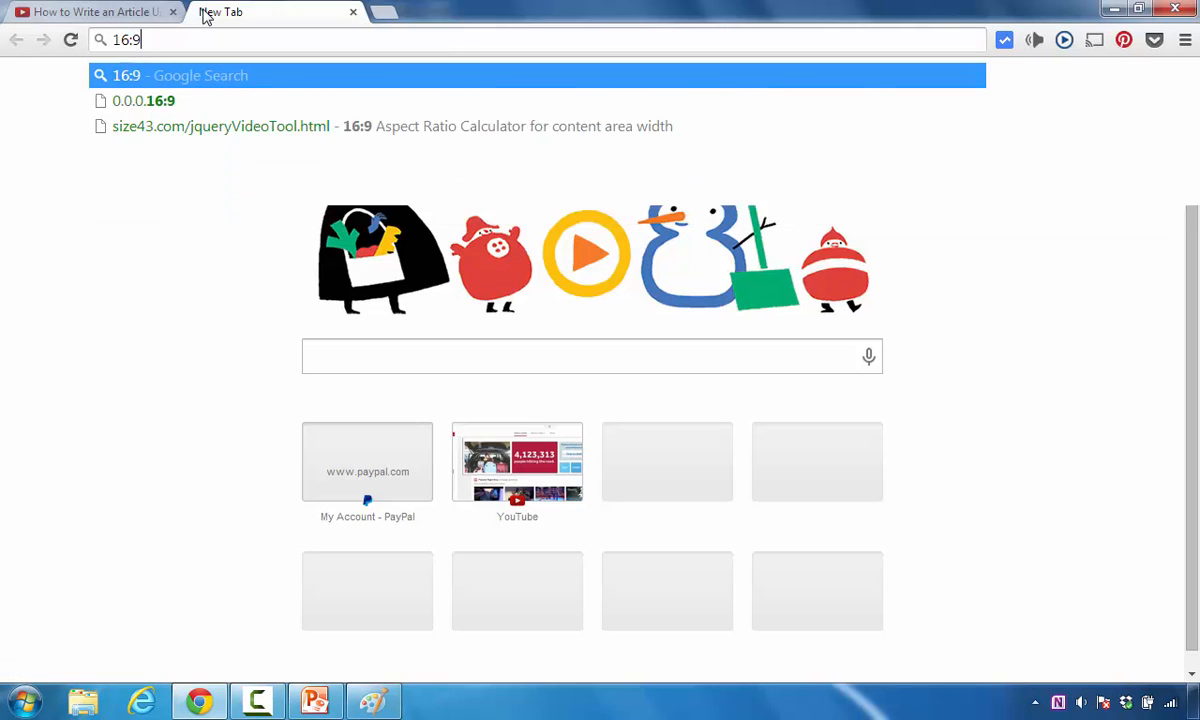
pyautogui.press('Return')
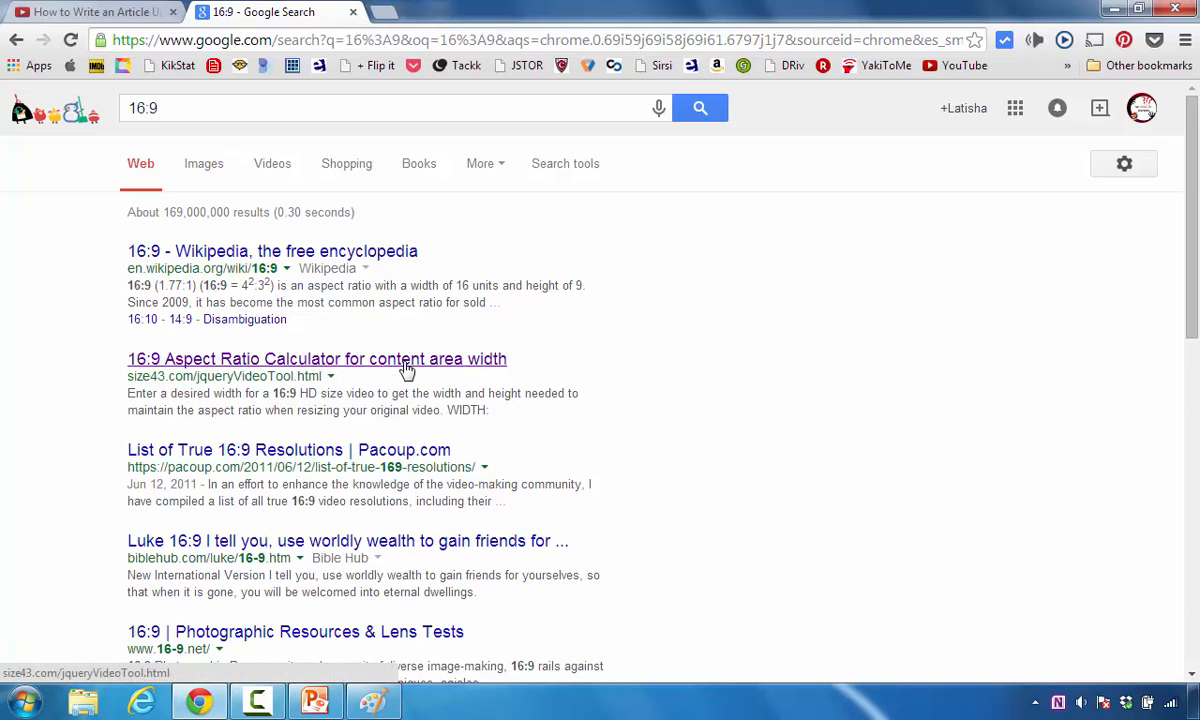
pyautogui.click(197, 363)
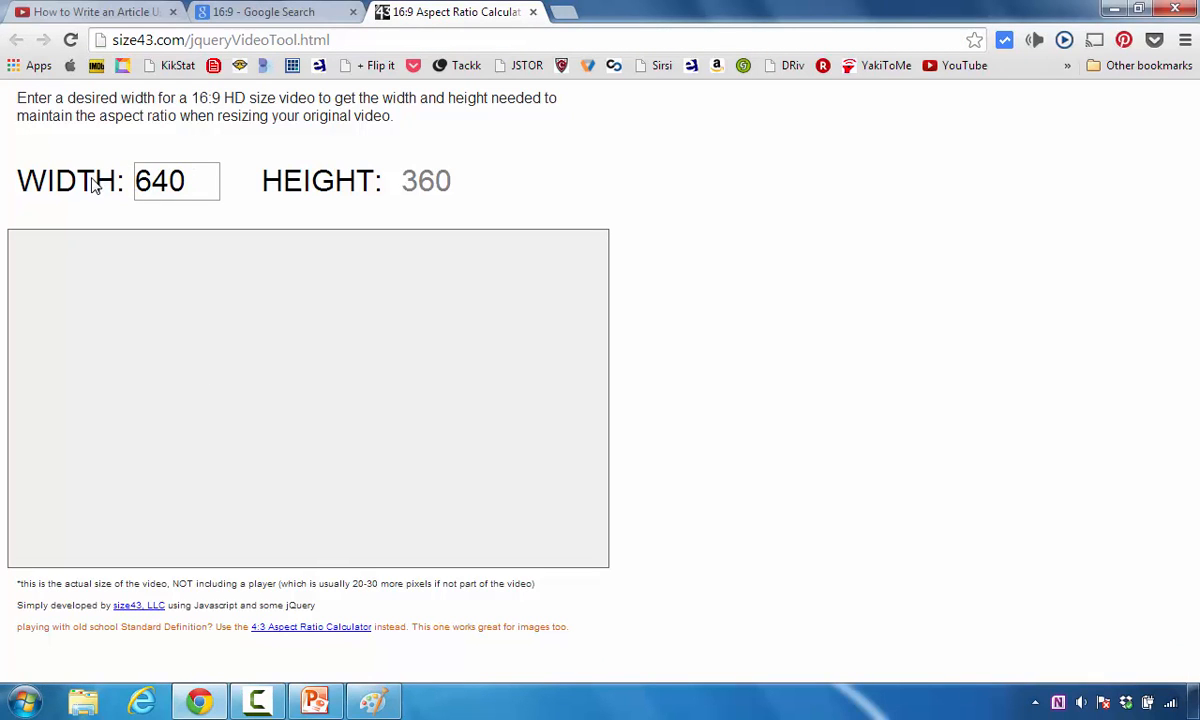
# Step: Calculate the 16:9 height for a width of 1278 and compare it with the picture's size in Paint
pyautogui.click(137, 178)
pyautogui.doubleClick(137, 176)
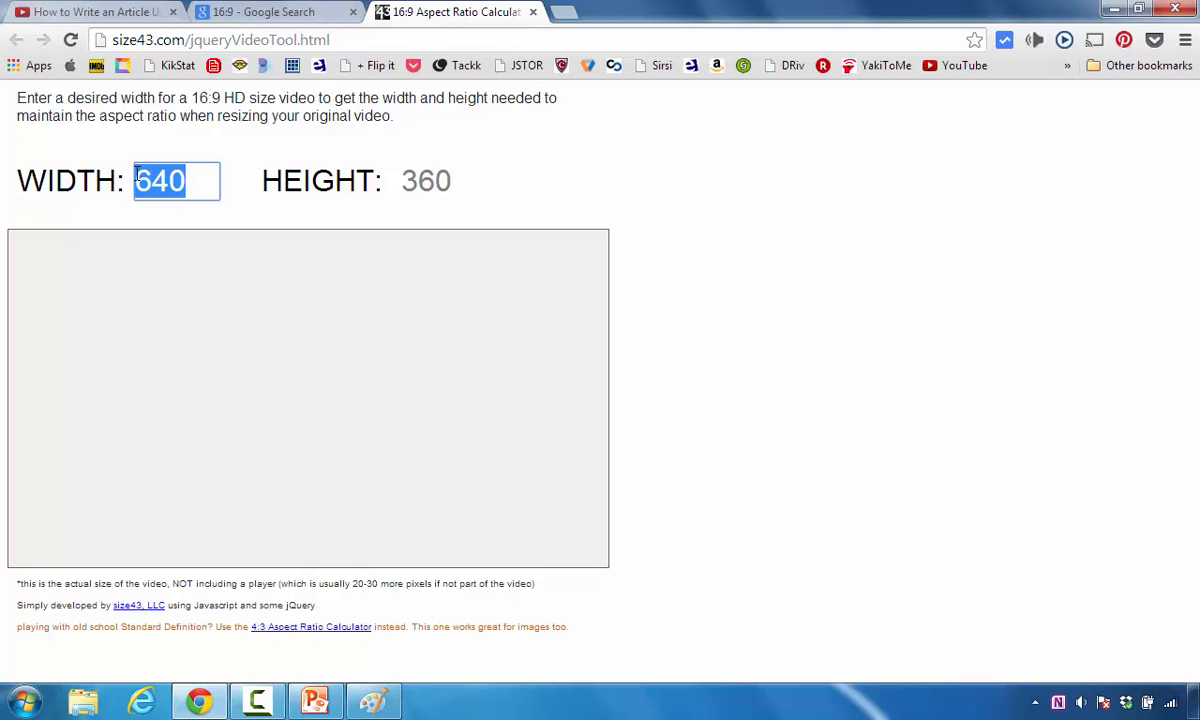
pyautogui.write('1278')
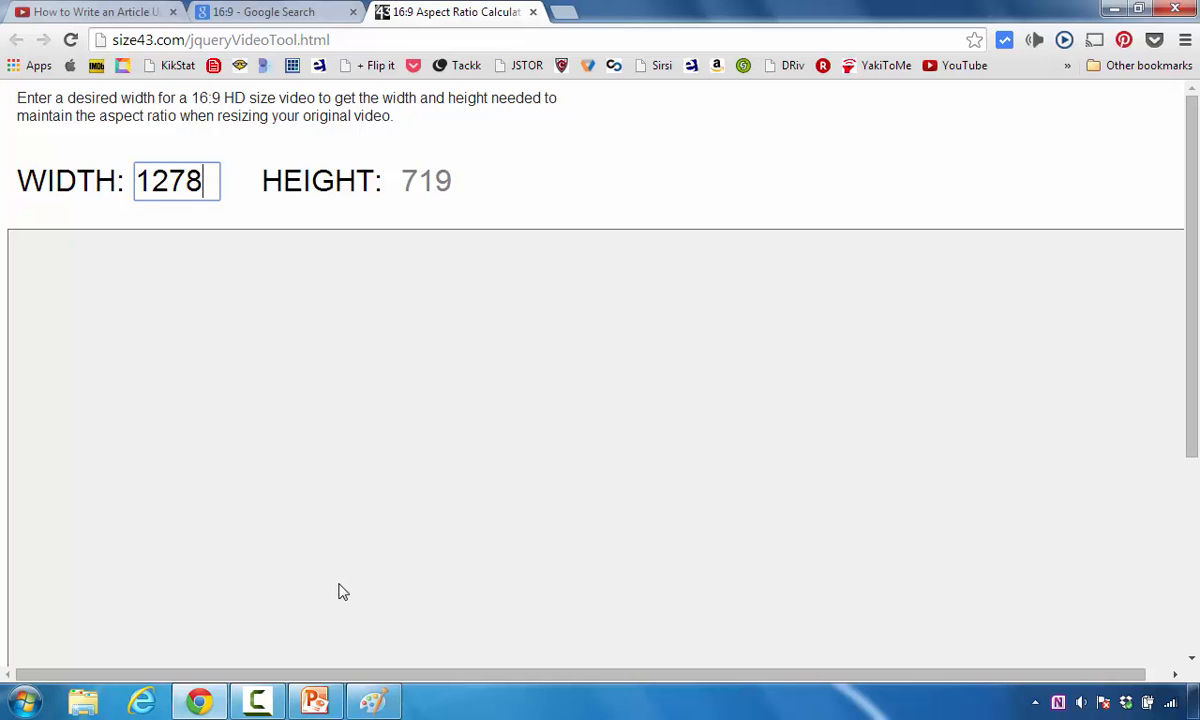
pyautogui.click(372, 700)
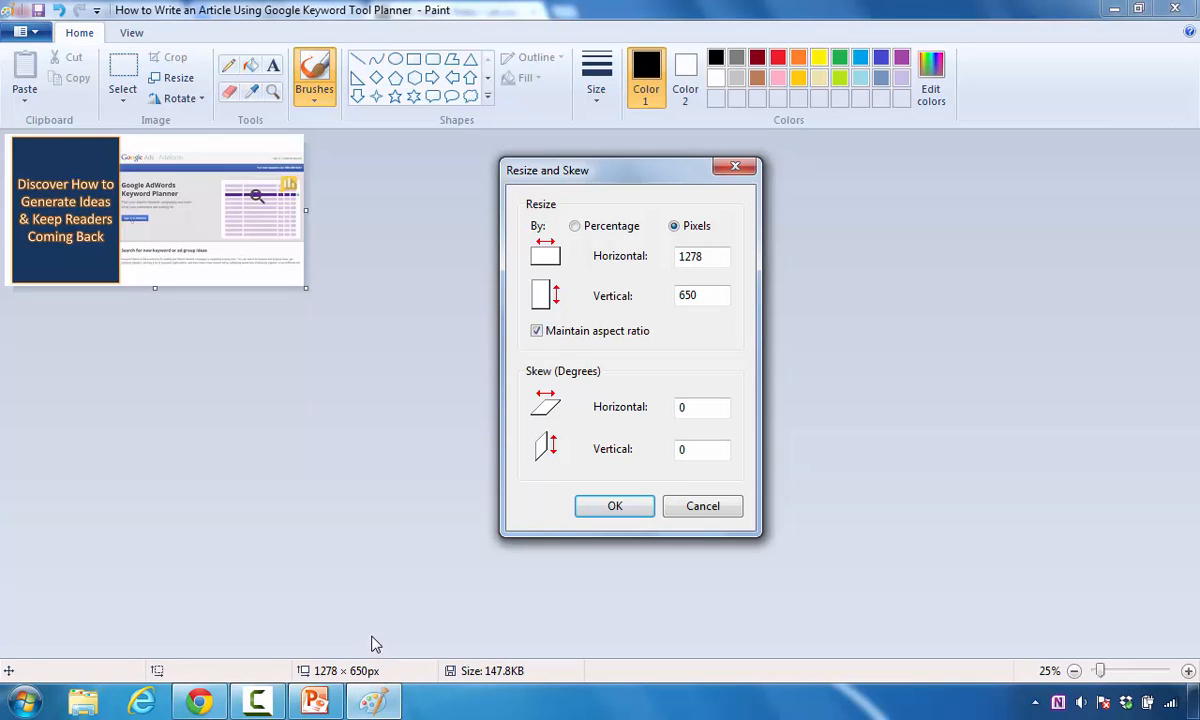
pyautogui.click(197, 703)
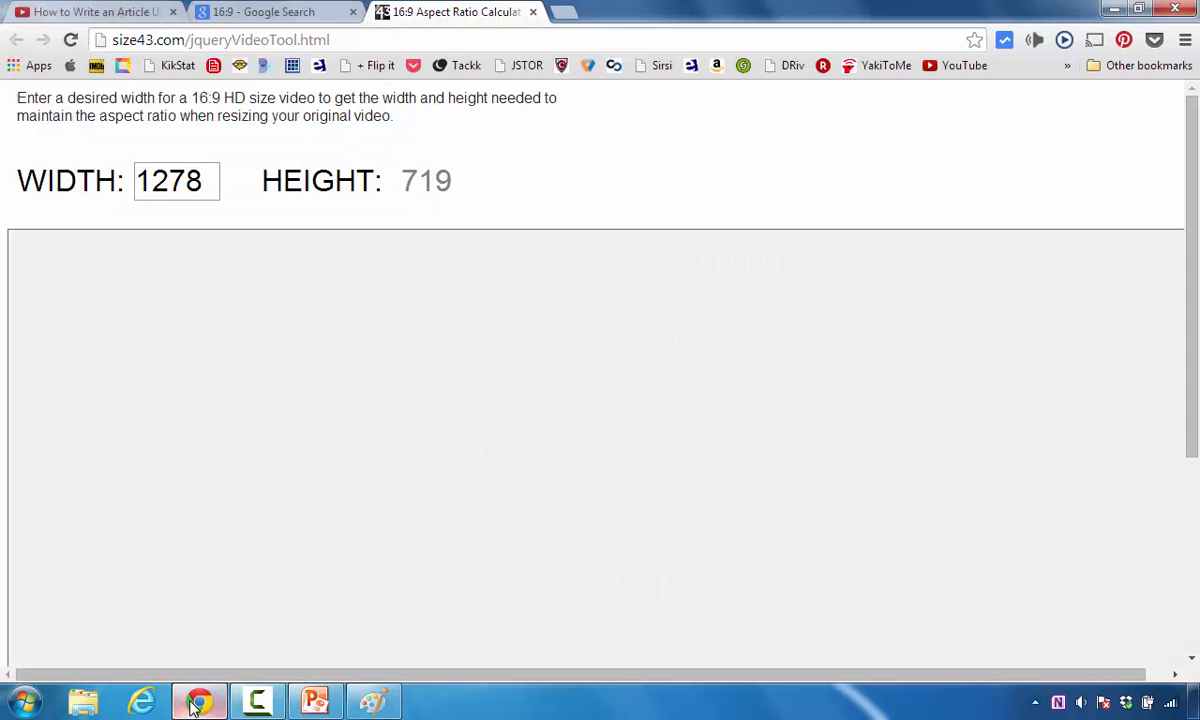
# Step: Switch to Paint, resize the picture to a vertical size of 719 pixels without maintaining the aspect ratio, save it, and minimize Paint
pyautogui.click(373, 702)
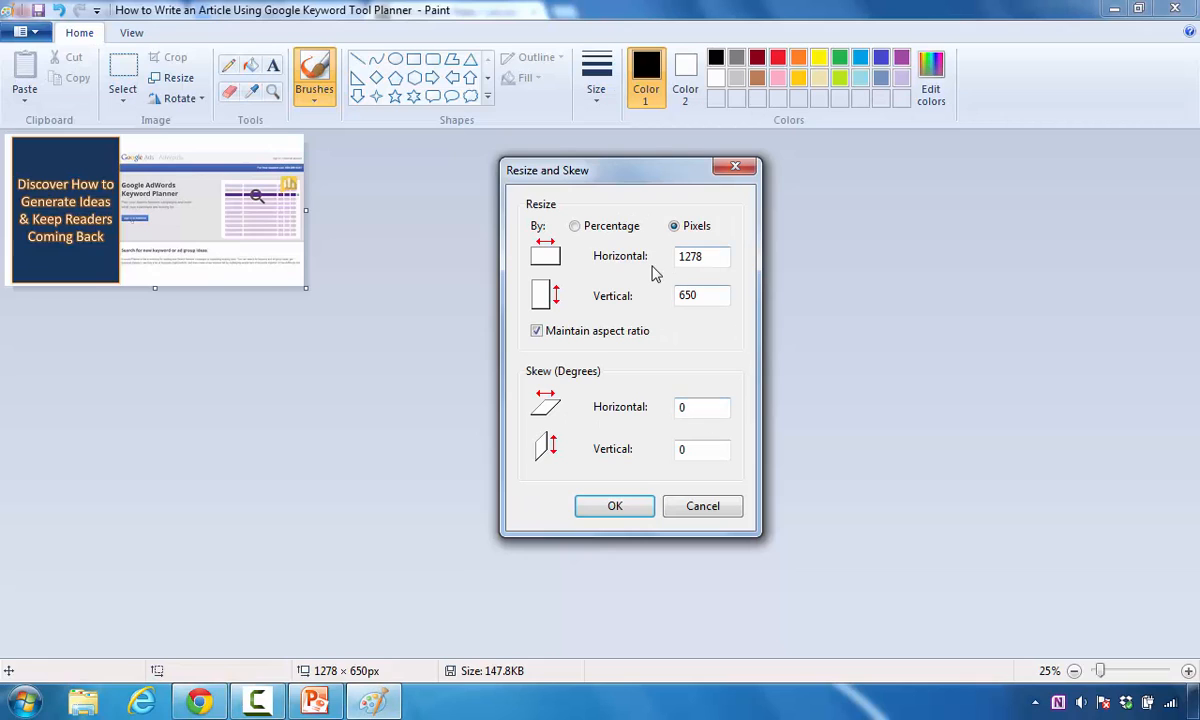
pyautogui.click(537, 333)
pyautogui.moveTo(707, 295); pyautogui.dragTo(668, 293)
pyautogui.write('719')
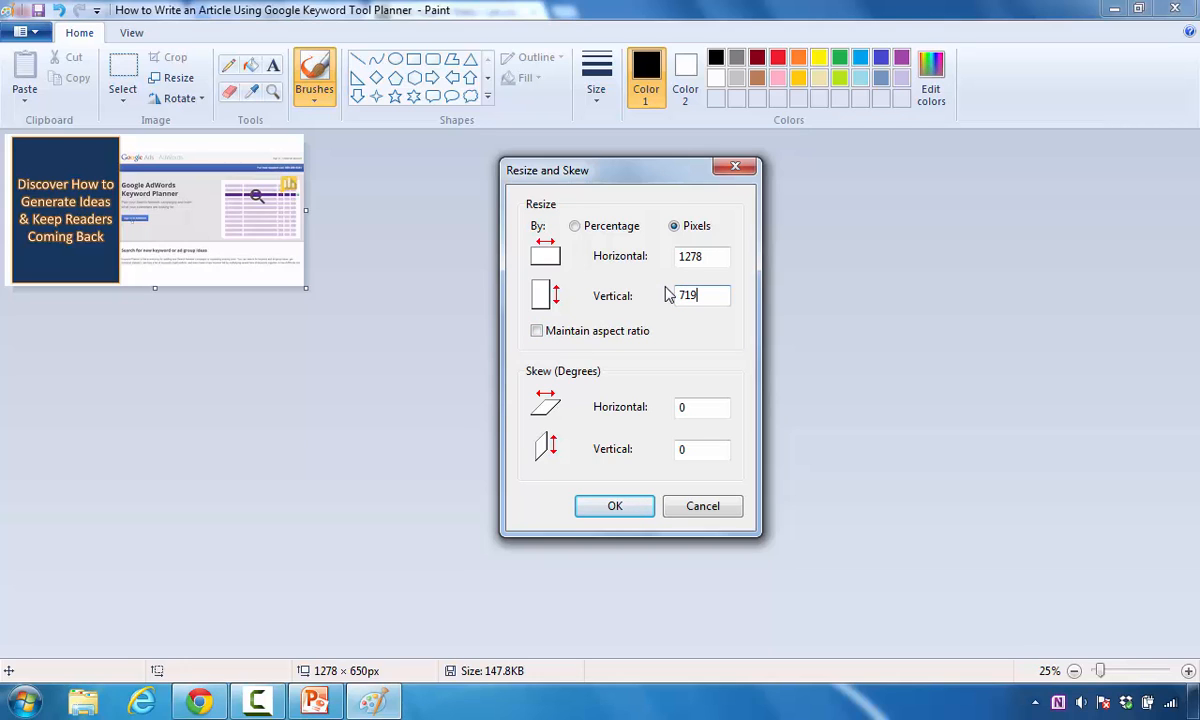
pyautogui.click(591, 501)
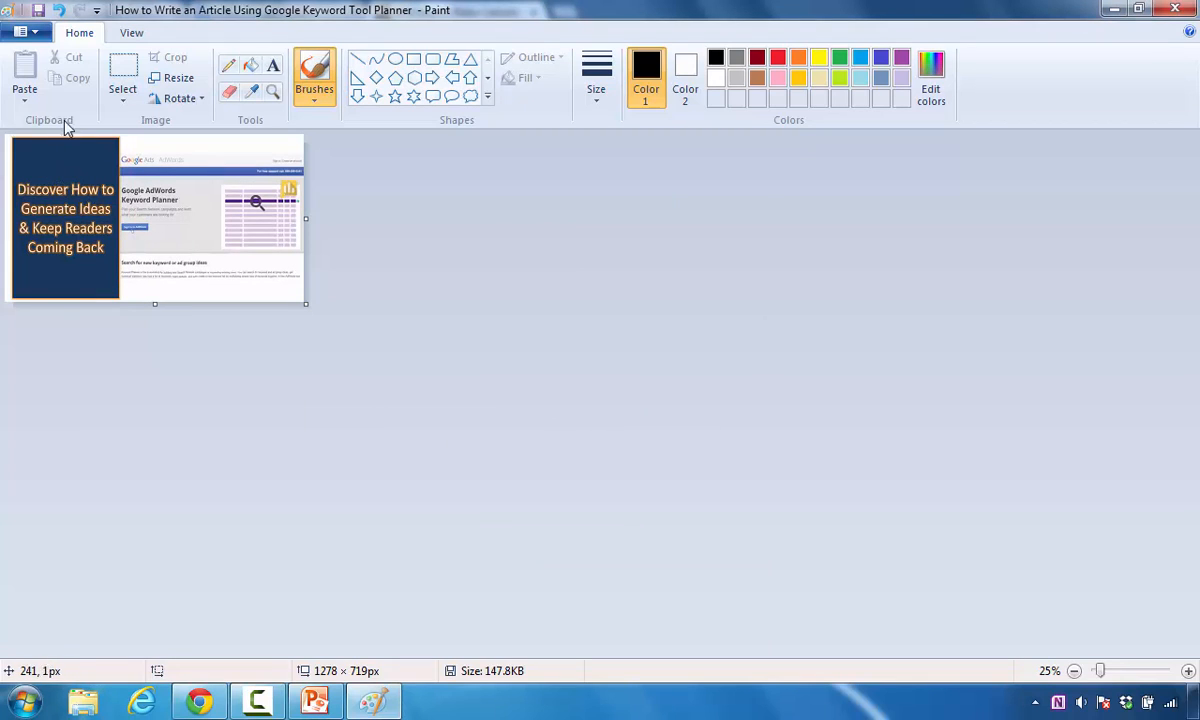
pyautogui.click(38, 12)
pyautogui.click(1110, 12)
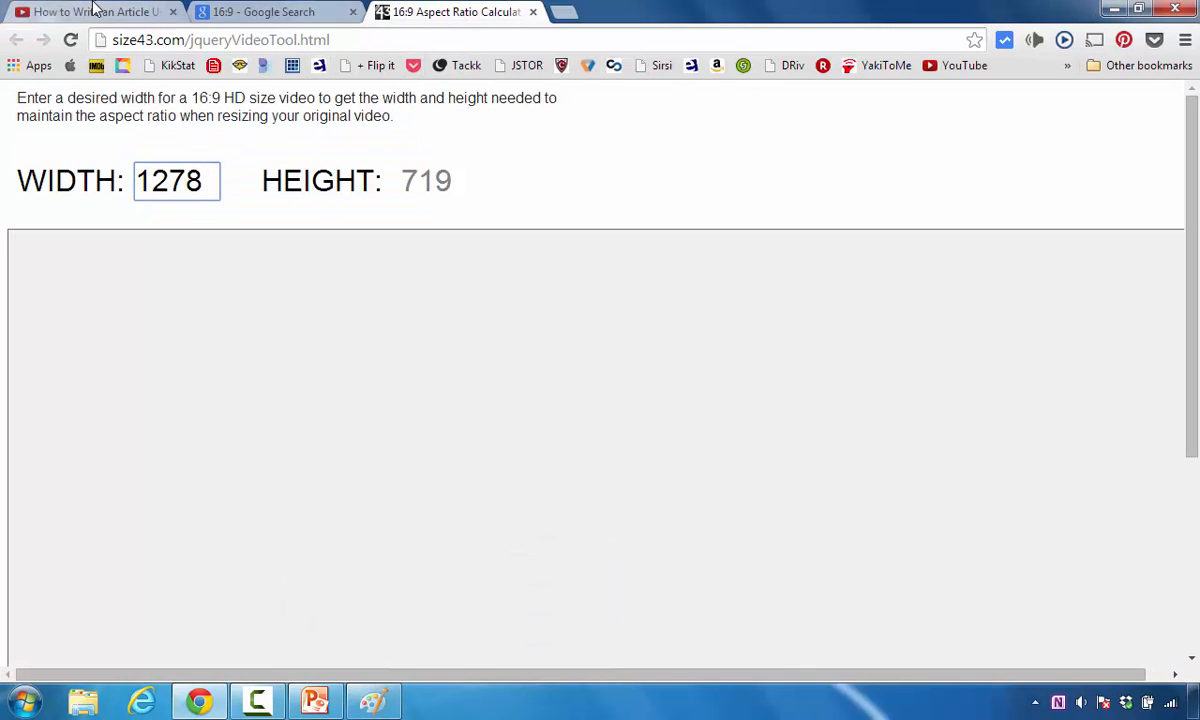
# Step: Return from the YouTube video page to the Video Manager list and edit "How to Write an Article Using Google Keyword Tool Planner"
pyautogui.click(95, 10)
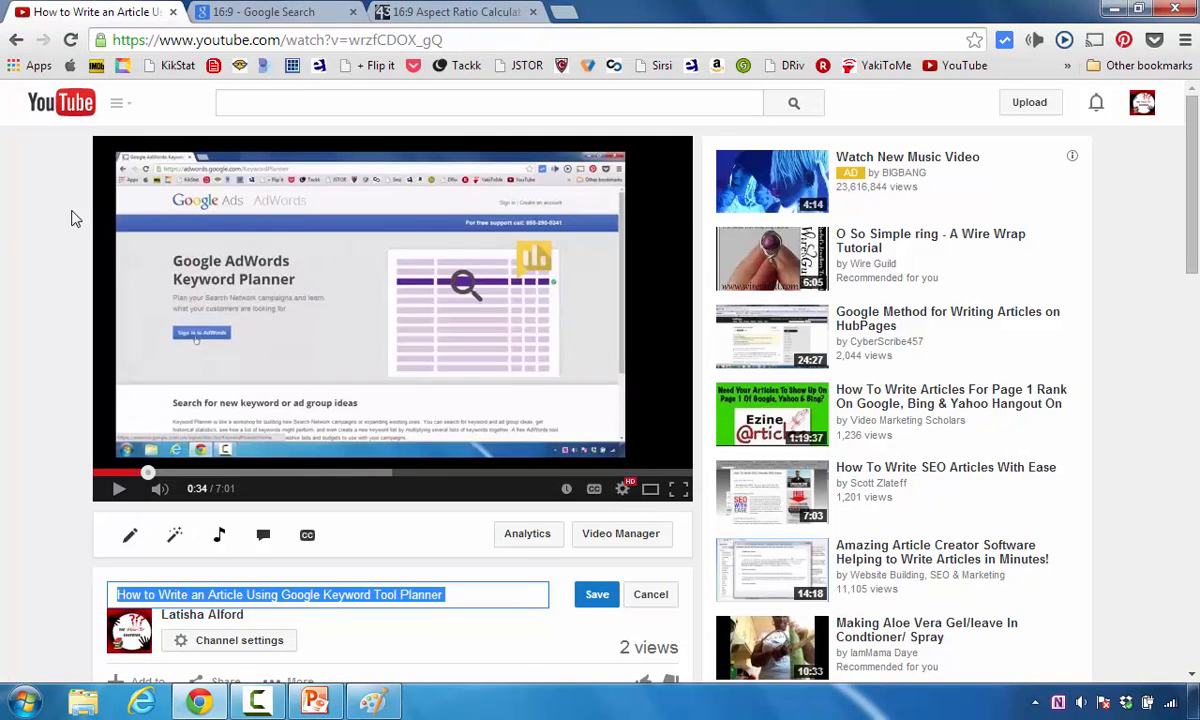
pyautogui.scroll(-4, 59, 233)
pyautogui.scroll(2, 58, 235)
pyautogui.scroll(2, 59, 233)
pyautogui.click(15, 40)
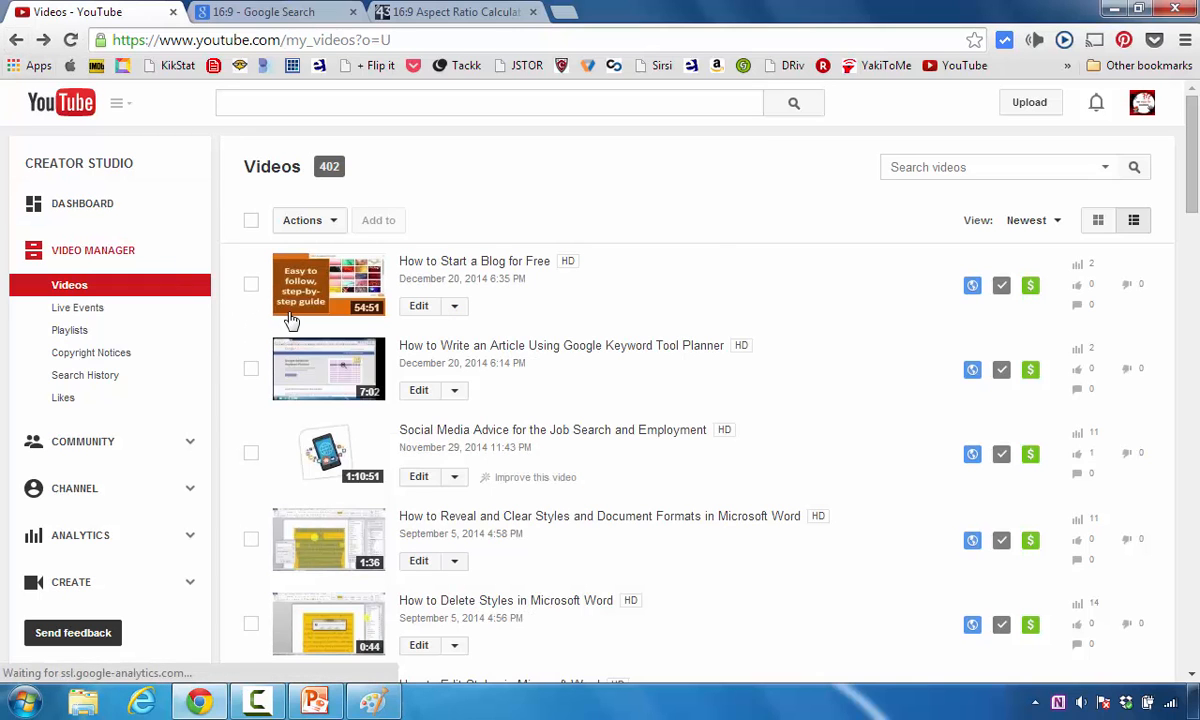
pyautogui.click(419, 392)
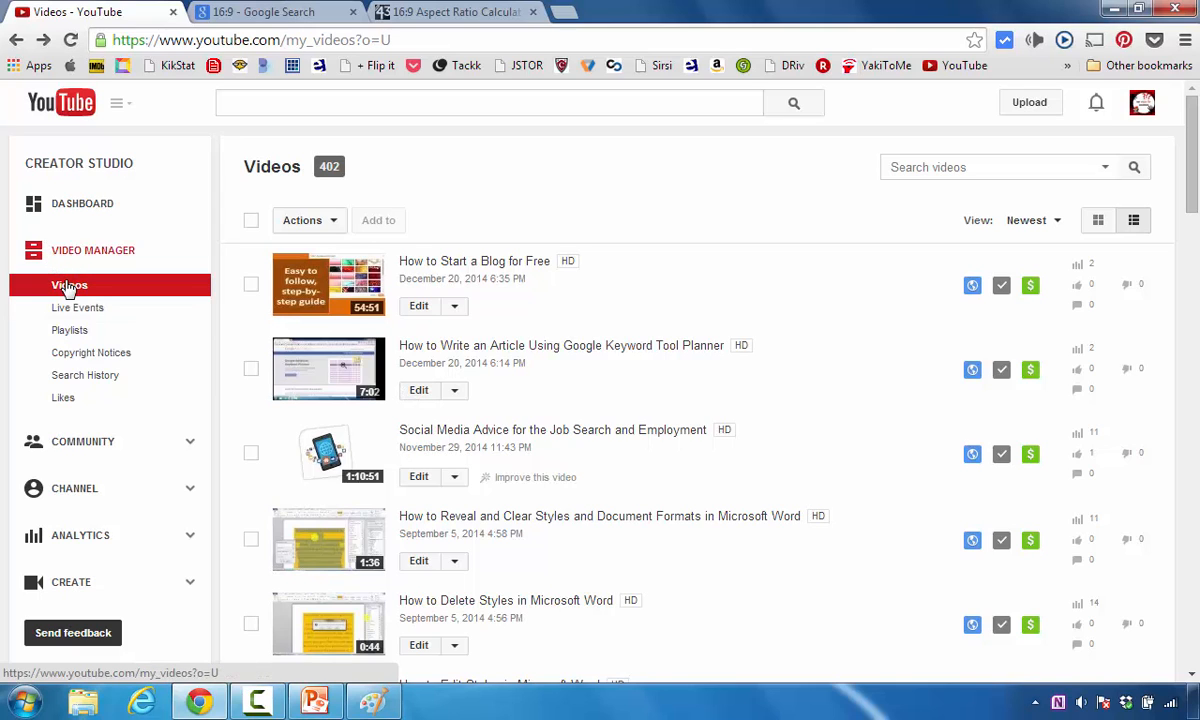
pyautogui.click(415, 391)
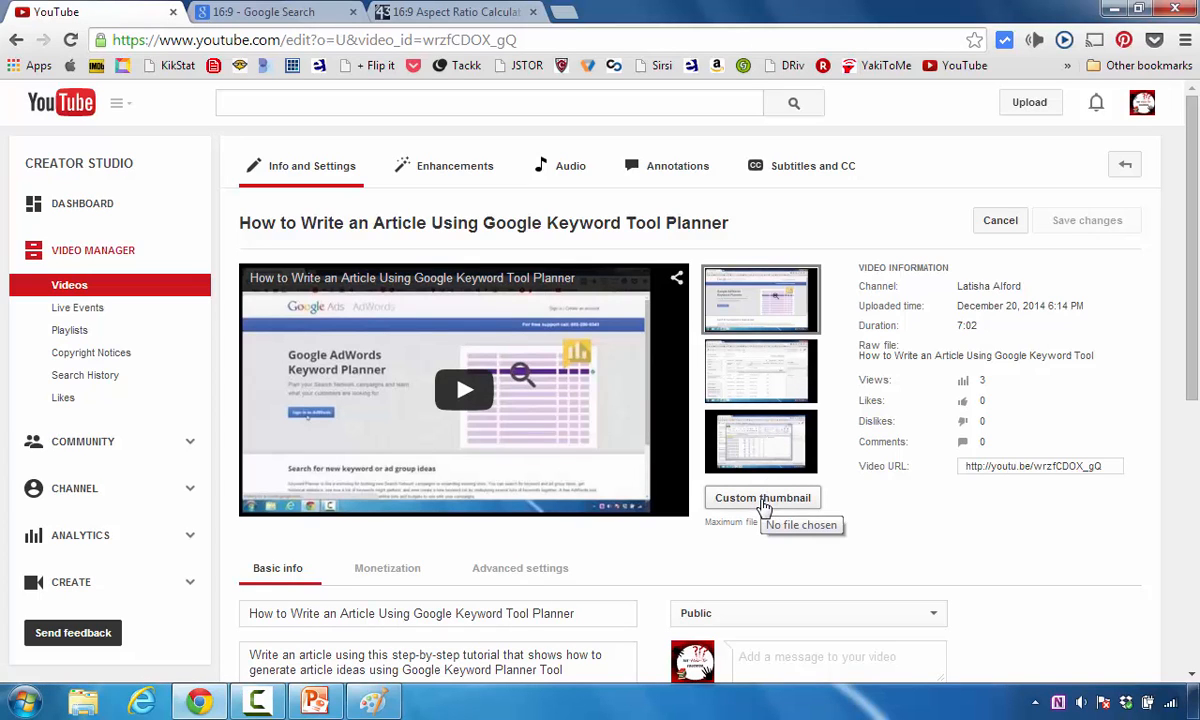
# Step: Upload the desktop JPEG "How to Write an Article Using Google Keyword Tool Planner" as the video's custom thumbnail and save the changes
pyautogui.click(762, 500)
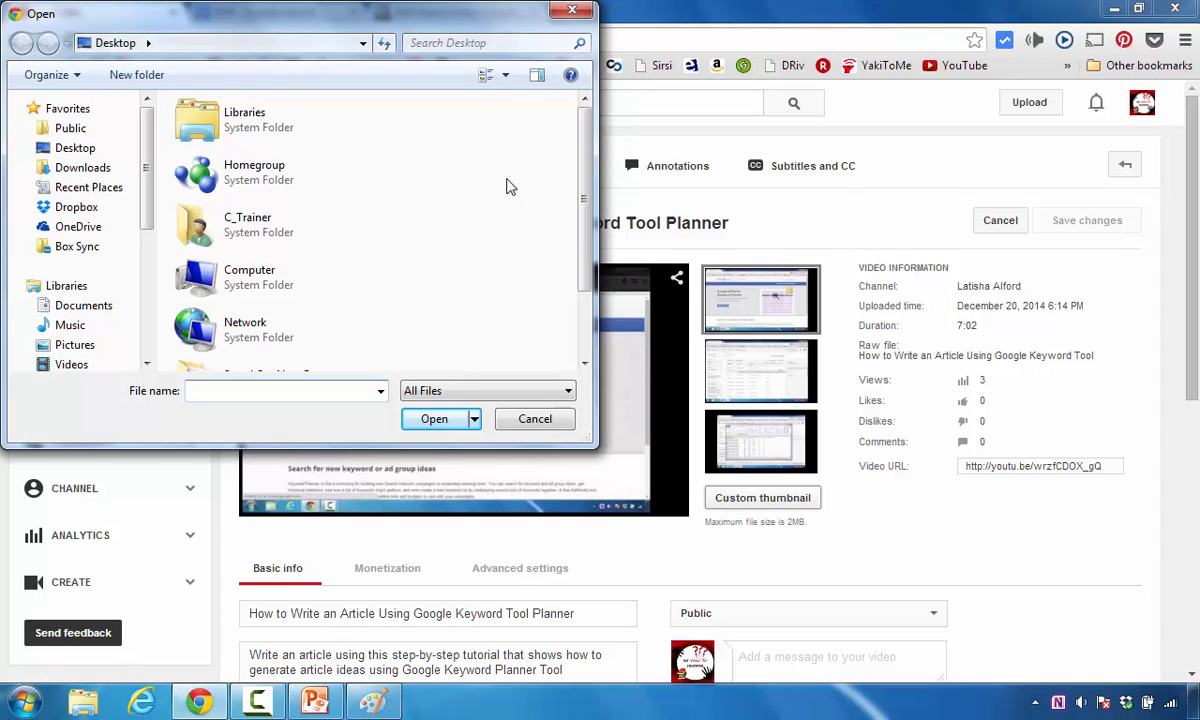
pyautogui.moveTo(584, 180); pyautogui.dragTo(575, 258)
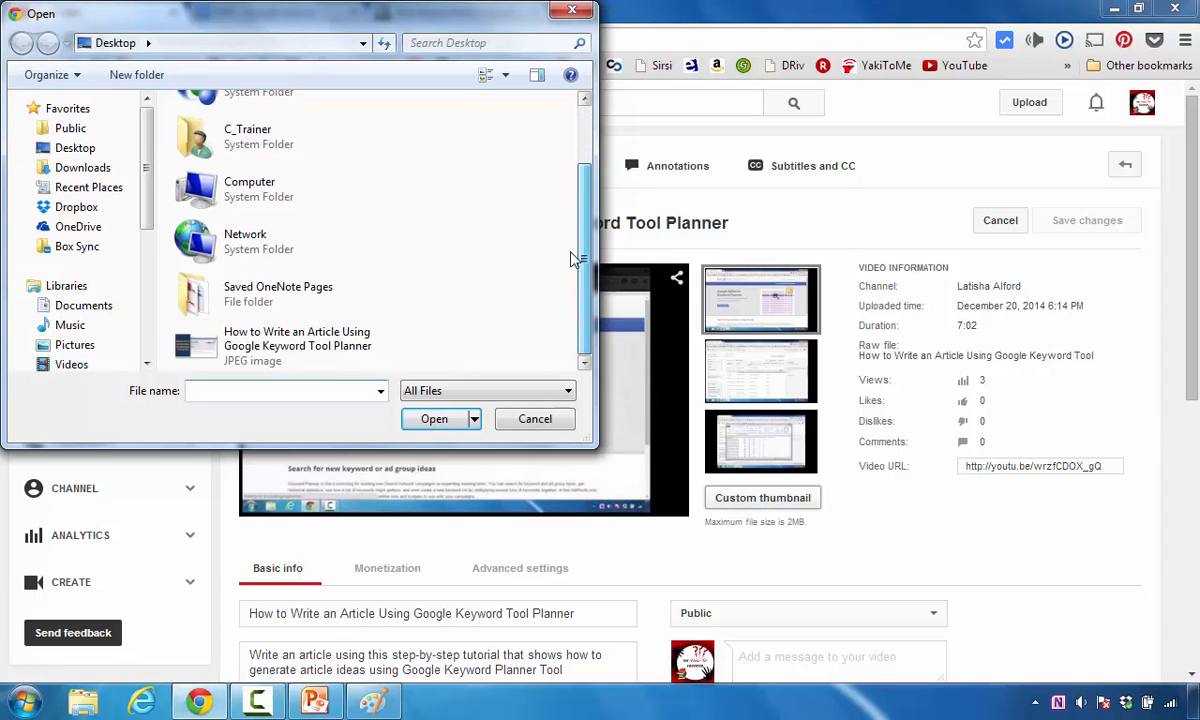
pyautogui.click(245, 345)
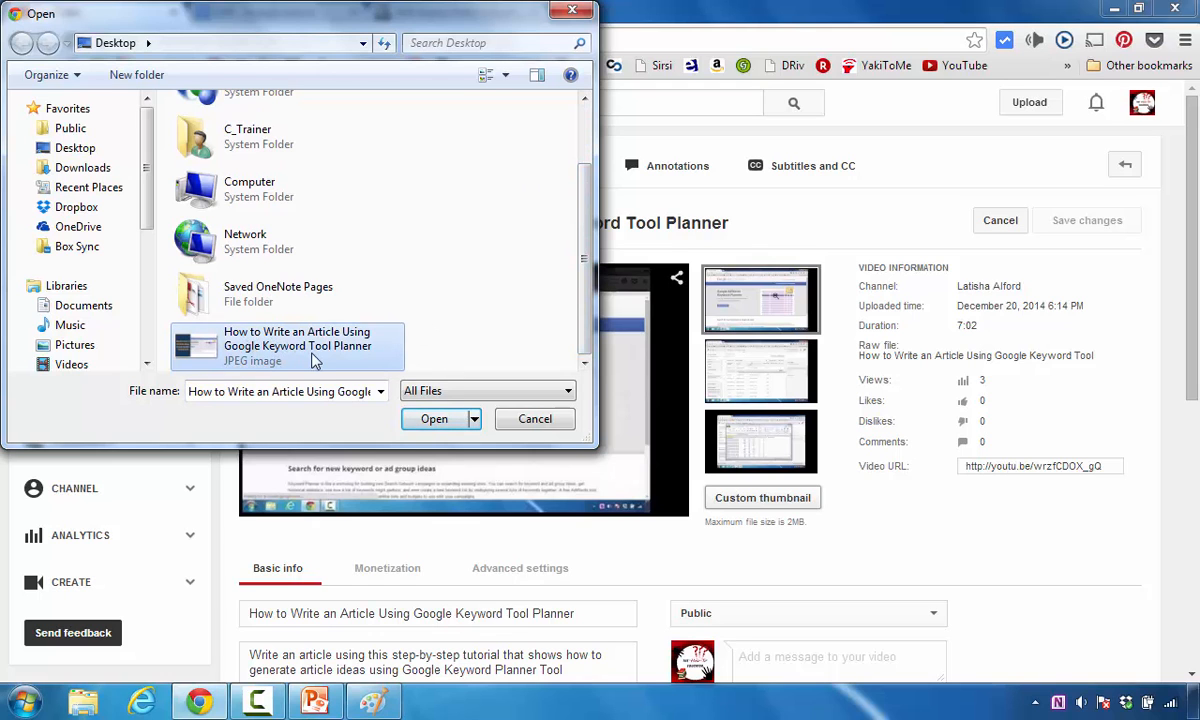
pyautogui.click(436, 420)
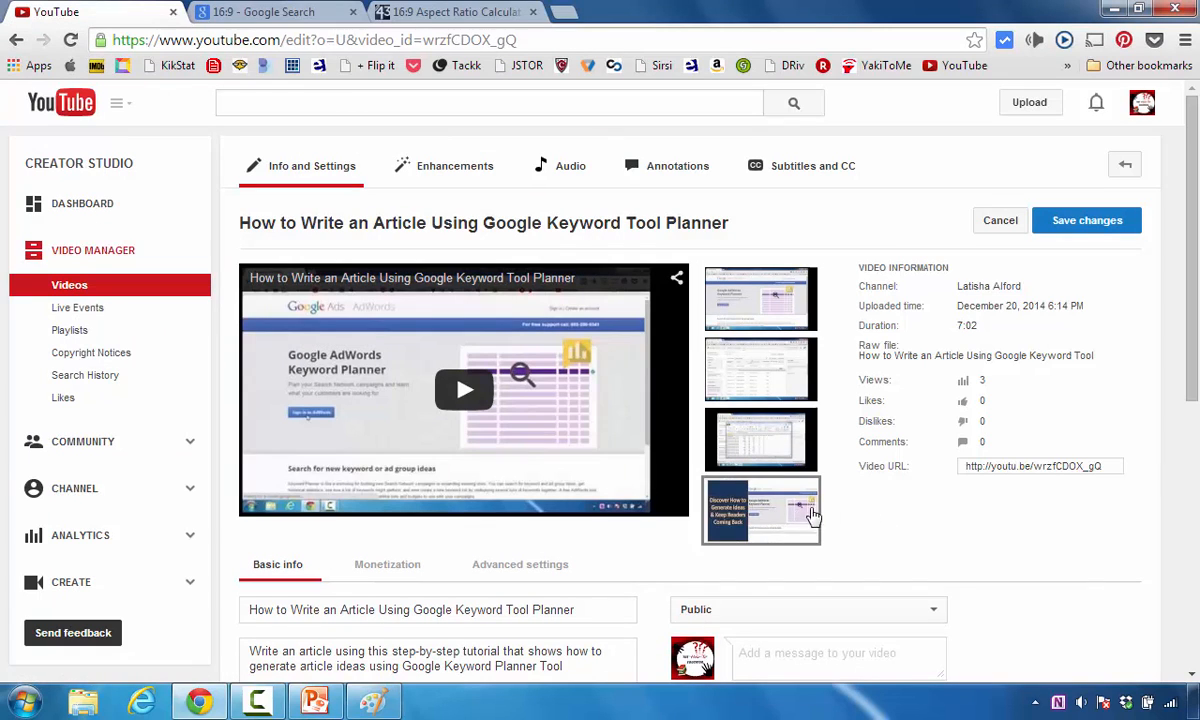
pyautogui.moveTo(752, 512)
pyautogui.click(1096, 227)
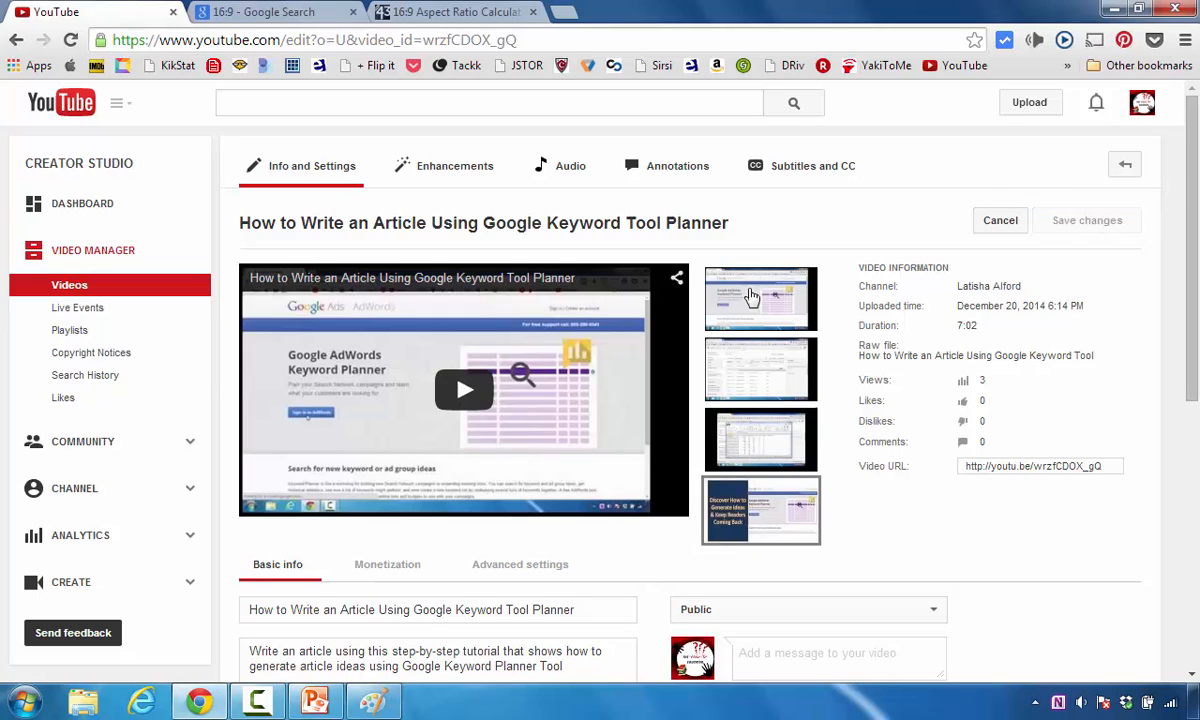
# Step: Go back to the Video Manager list and check the thumbnail of the keyword tool planner video
pyautogui.moveTo(718, 315)
pyautogui.click(132, 258)
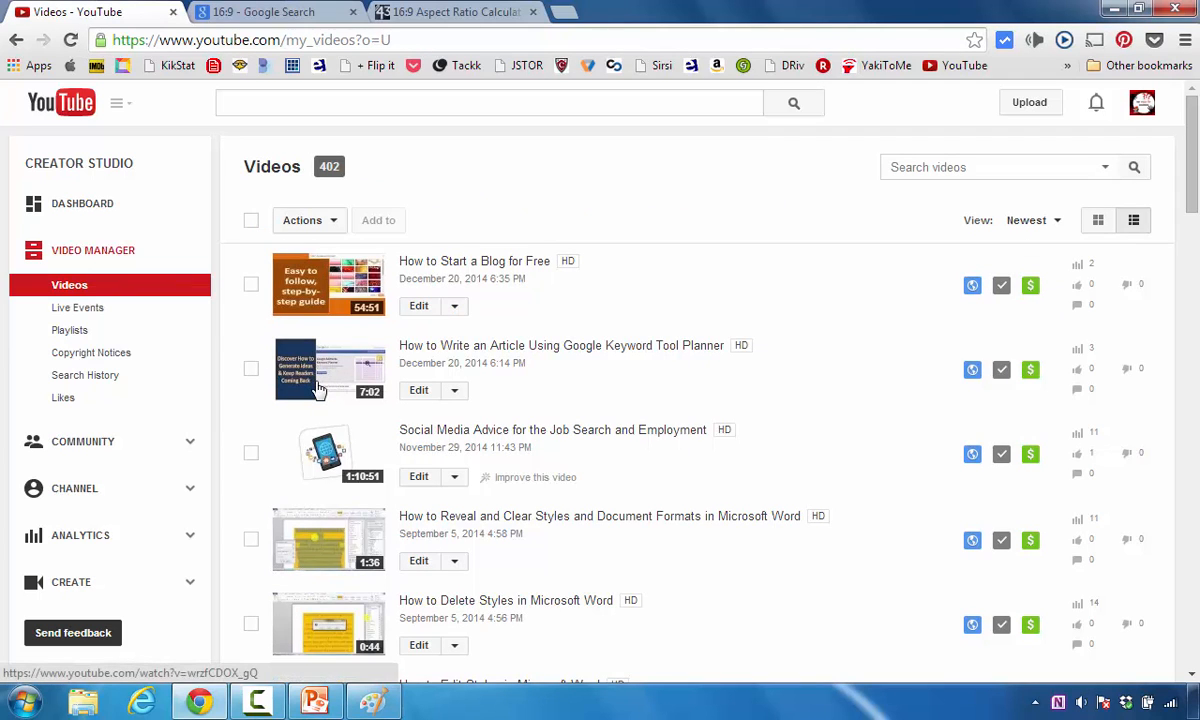
pyautogui.click(335, 395)
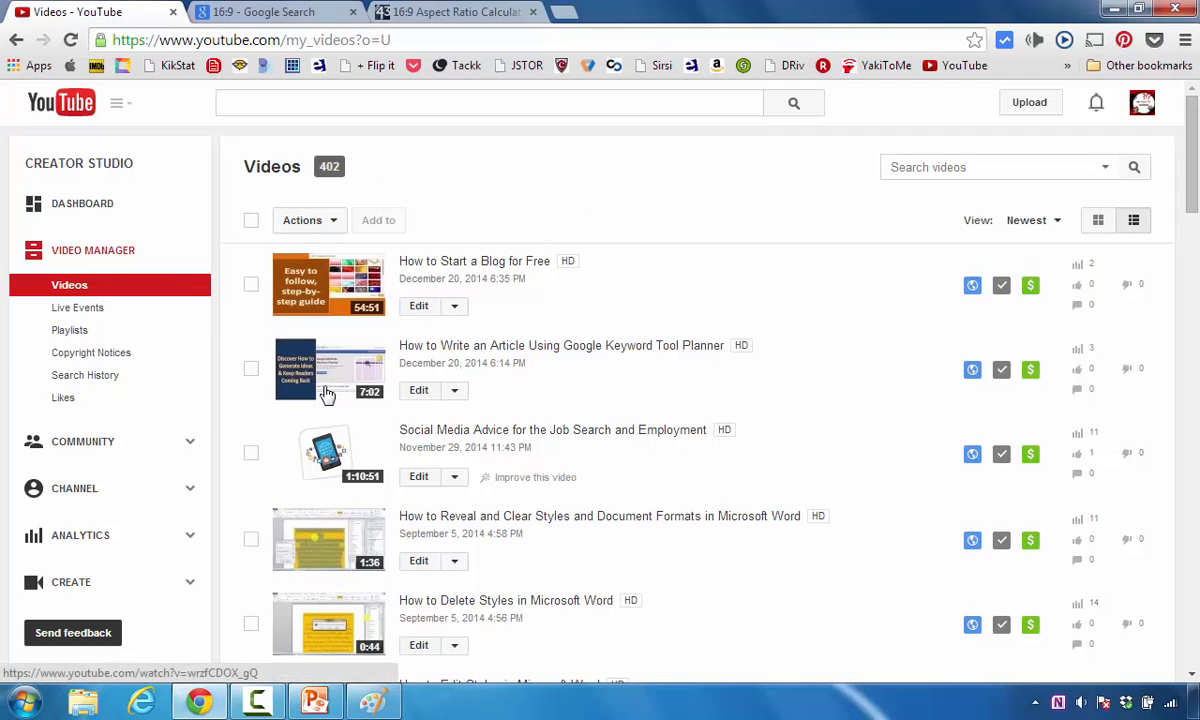